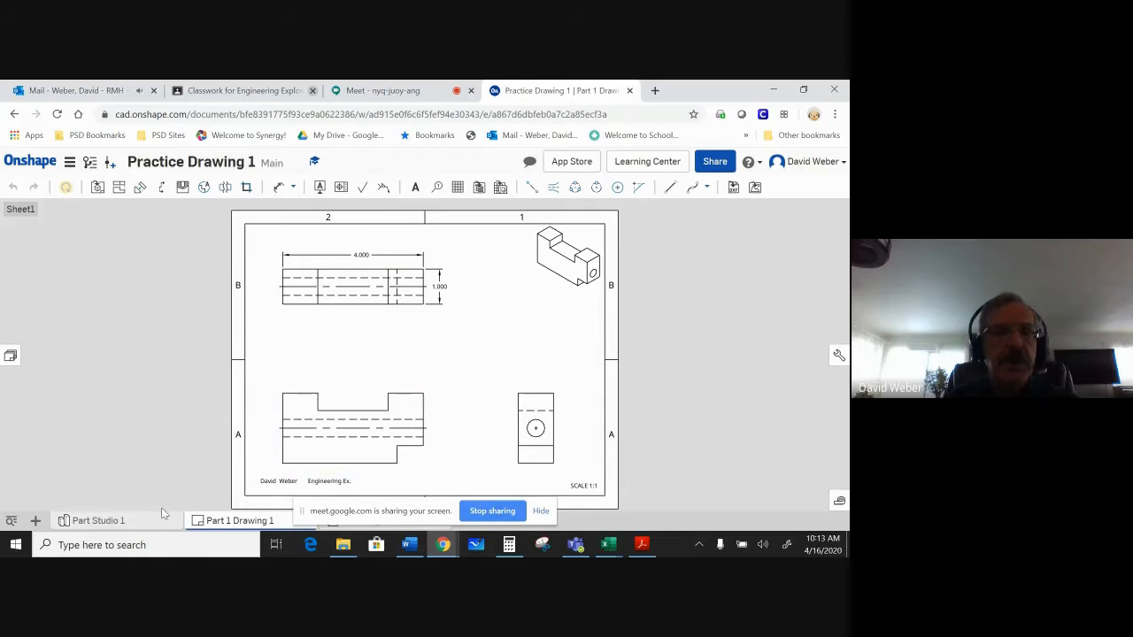
Create a four-view drawing of Part 1 from the ANSI_A_INCH.dwt template and delete its title block.
click(135, 522)
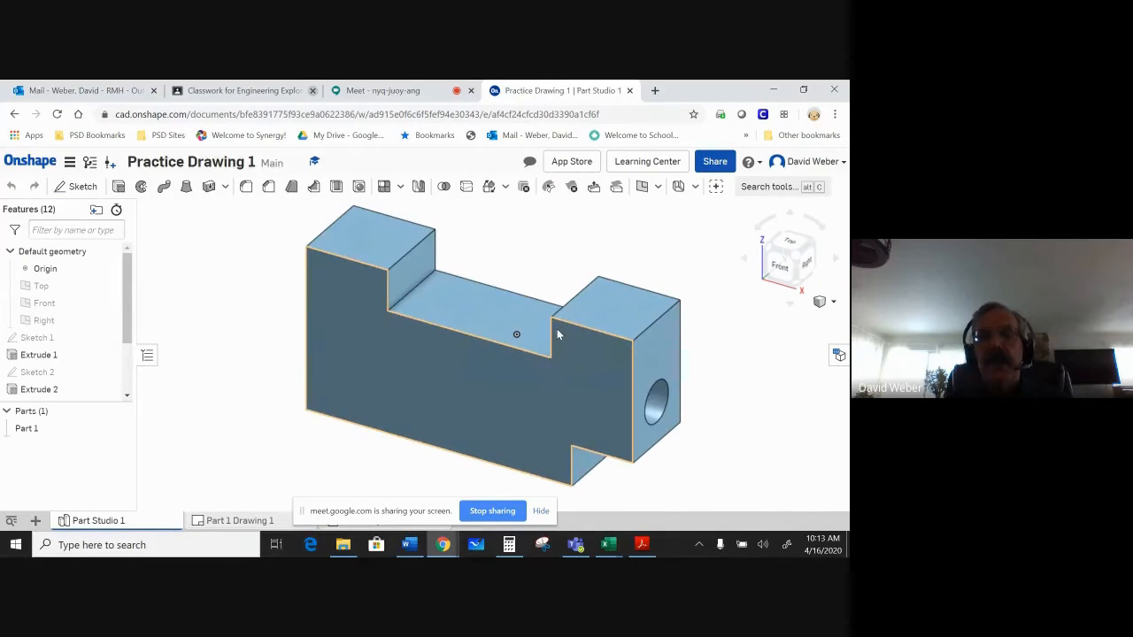
right_click(484, 370)
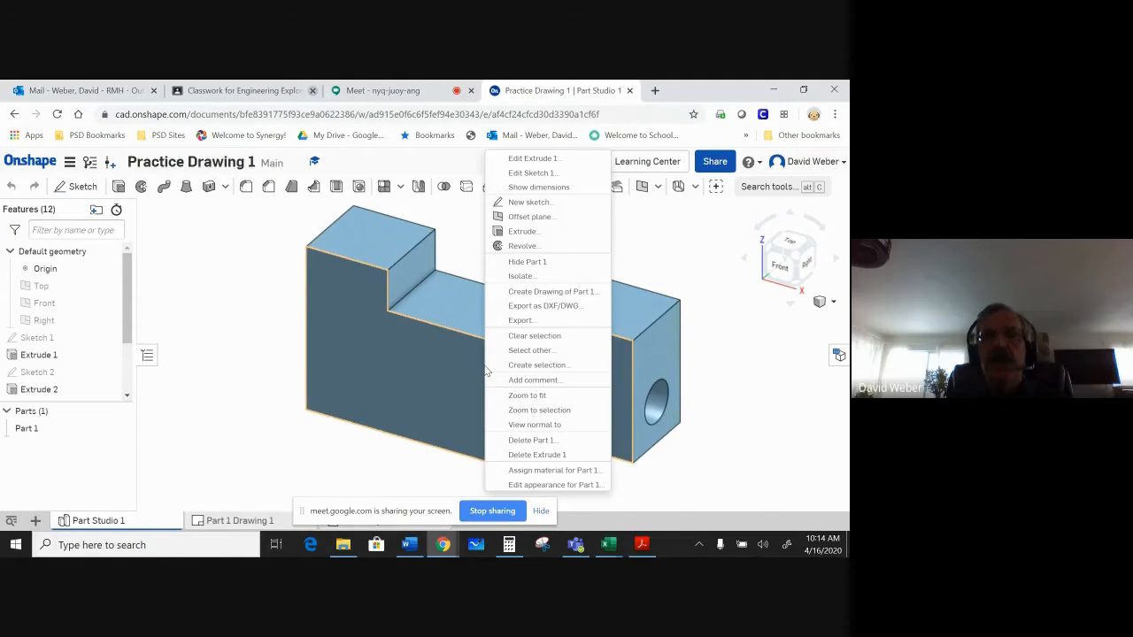
click(539, 293)
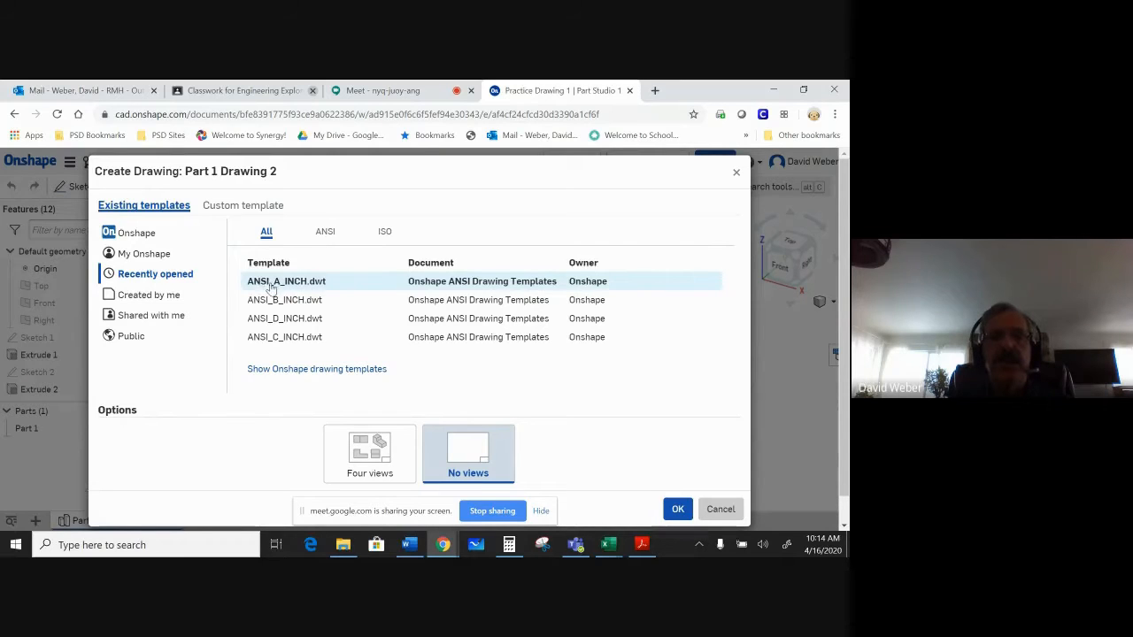
click(271, 281)
click(369, 450)
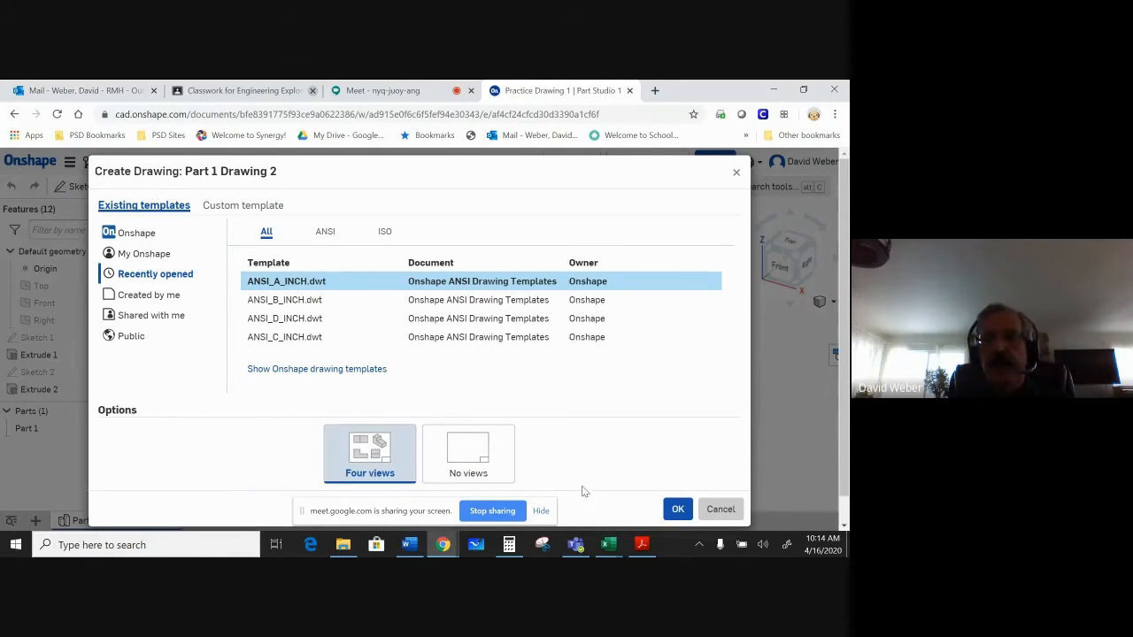
click(678, 509)
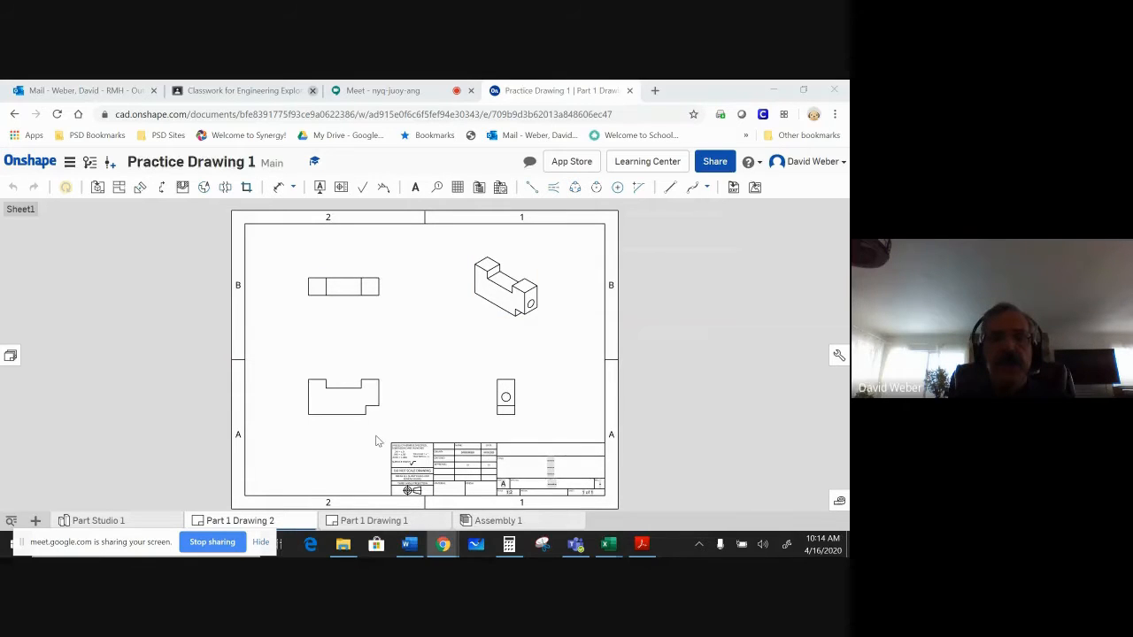
drag(375, 435, 645, 492)
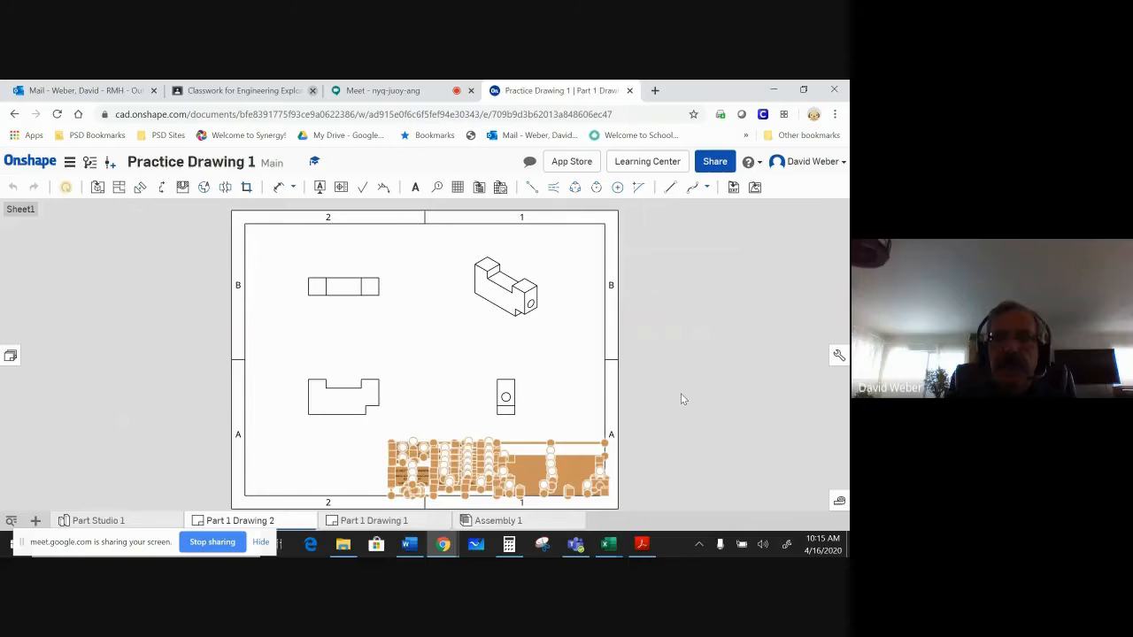
key(Delete)
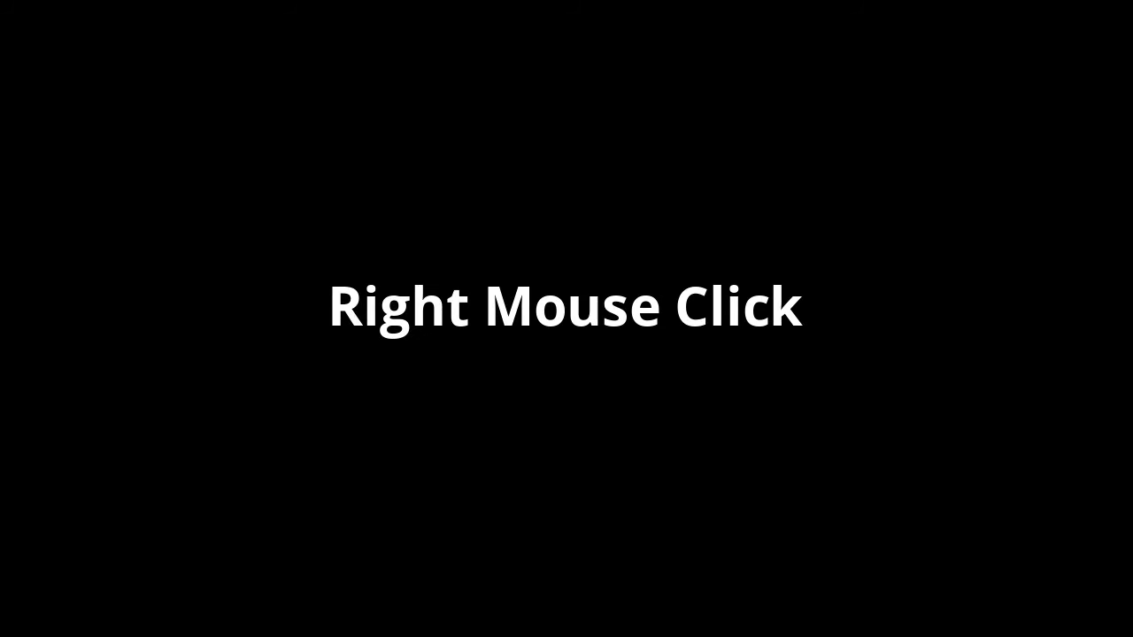
Set the front view's scale to 1:1 in its view properties.
right_click(355, 400)
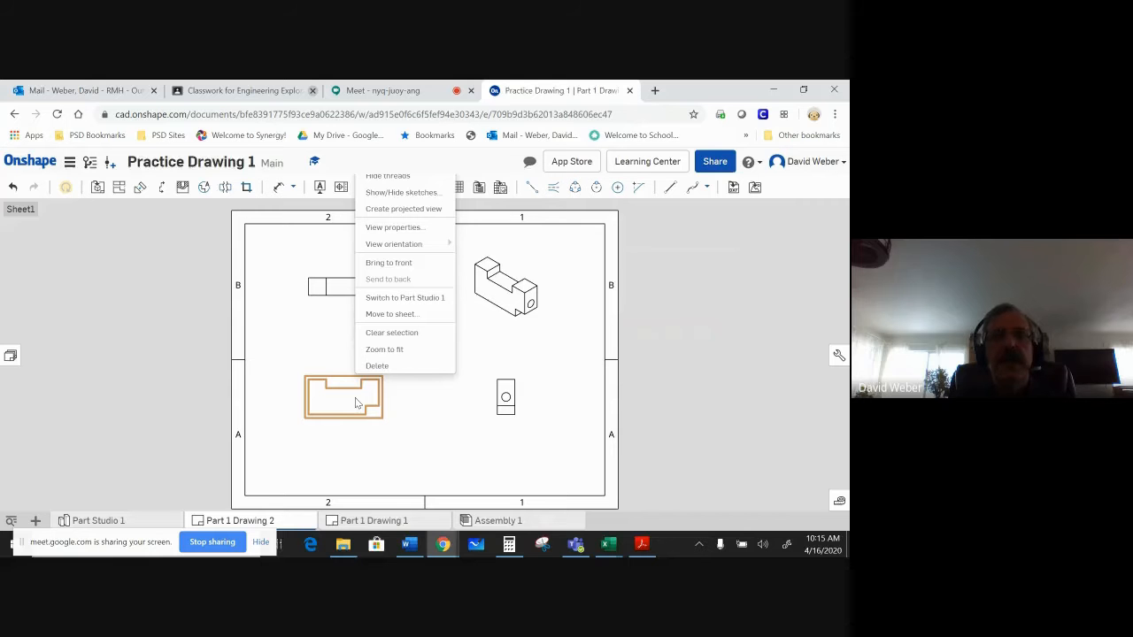
click(395, 227)
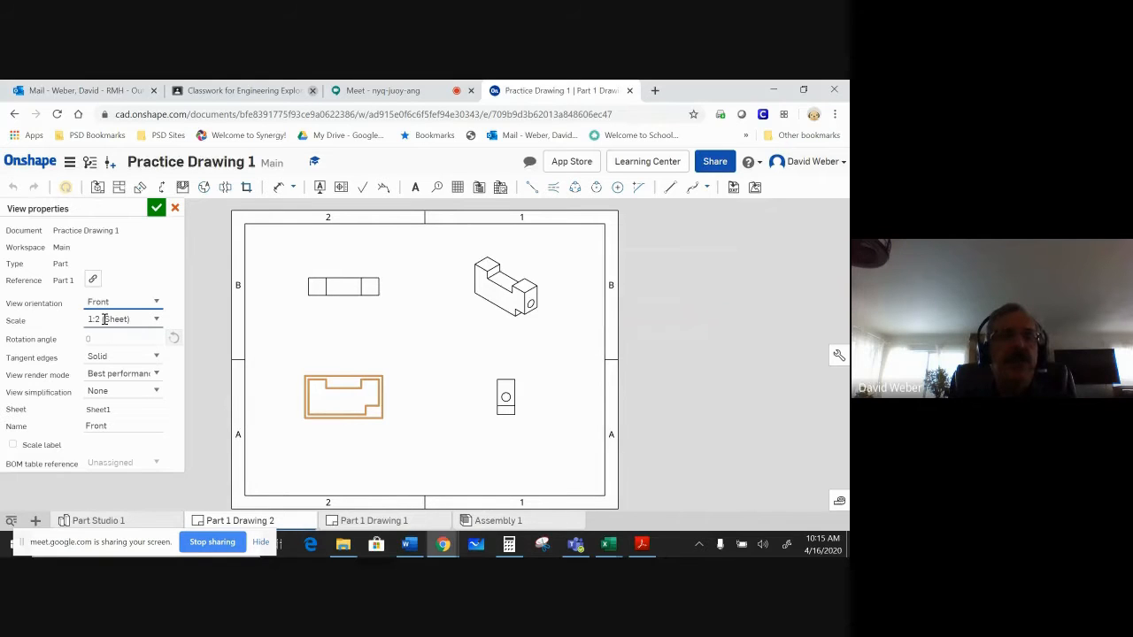
click(158, 323)
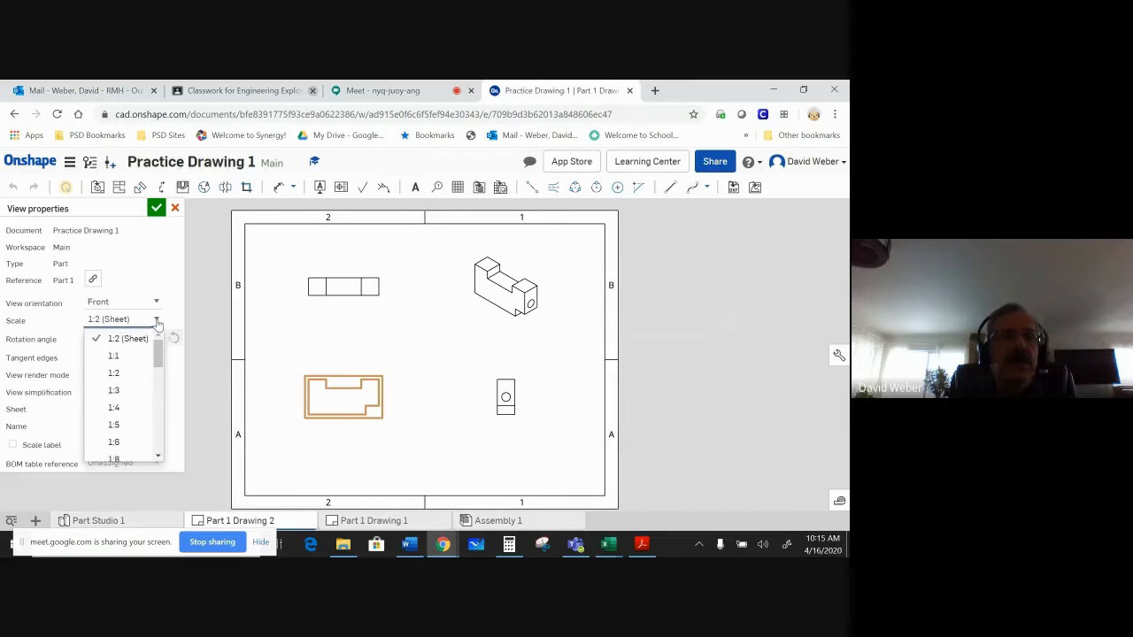
click(121, 357)
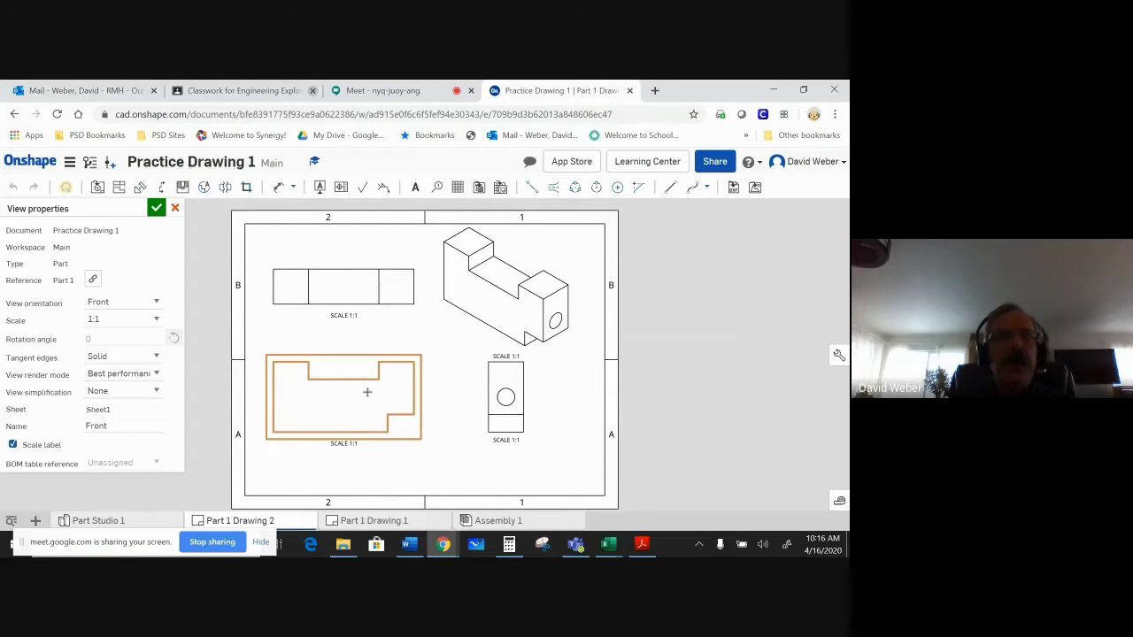
click(156, 321)
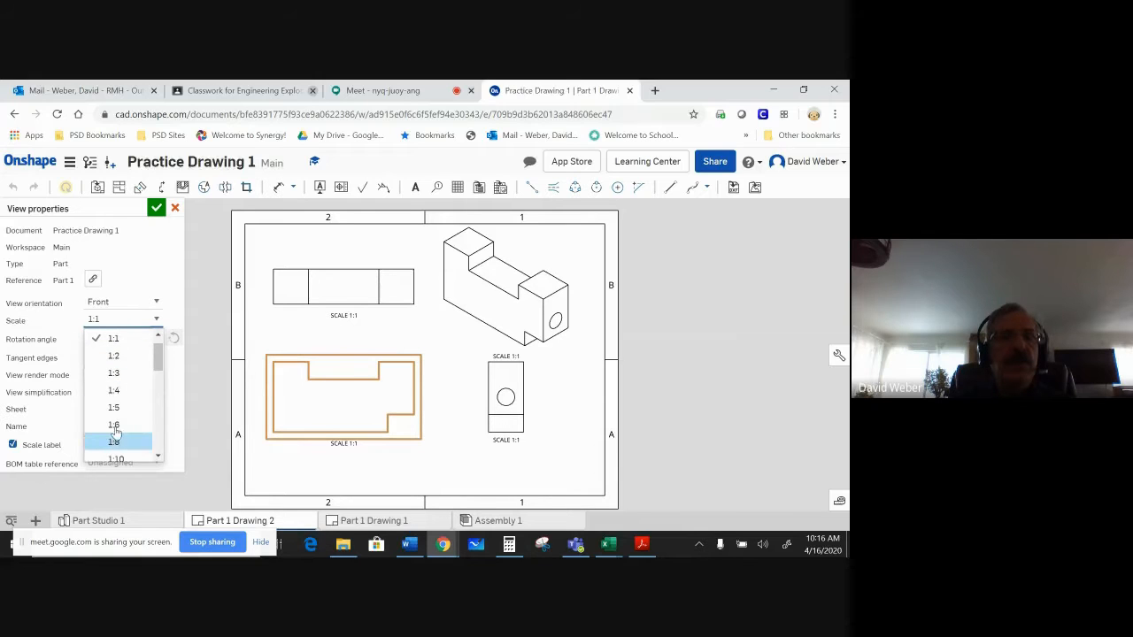
click(115, 341)
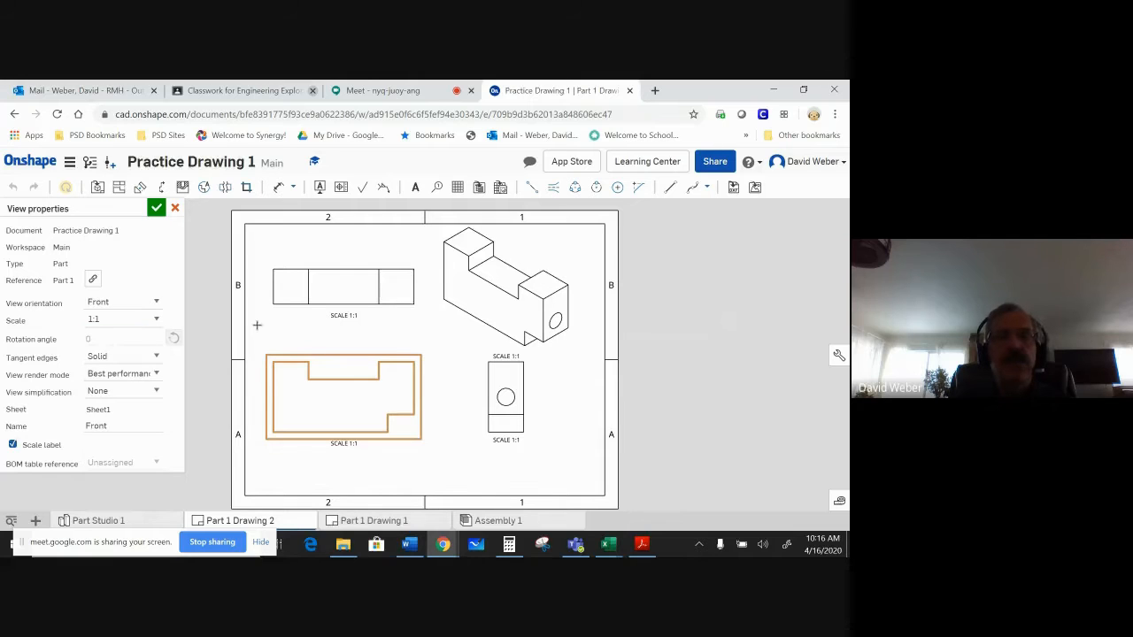
click(156, 209)
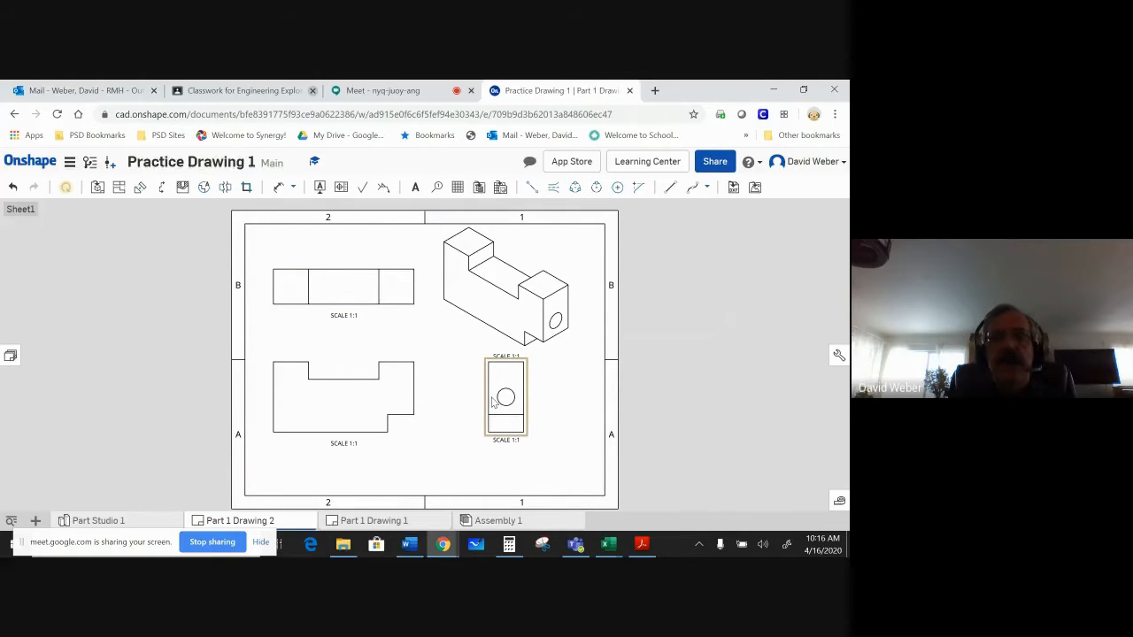
Move the isometric view away from the front and top views, and delete the scale labels under the top, isometric and side views.
drag(501, 301, 537, 302)
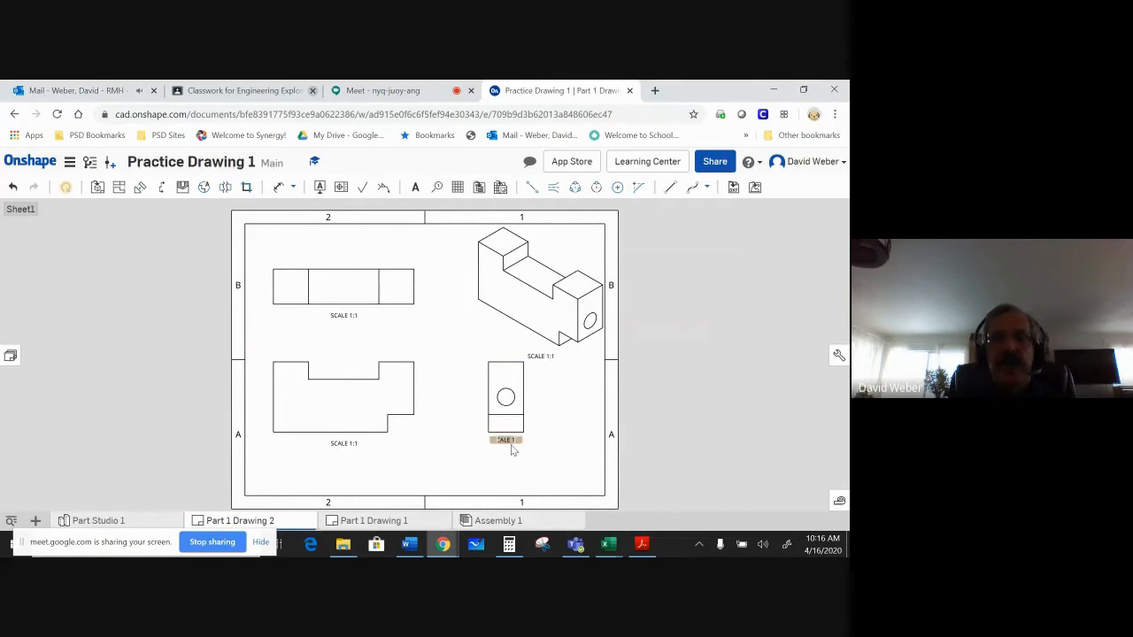
click(345, 317)
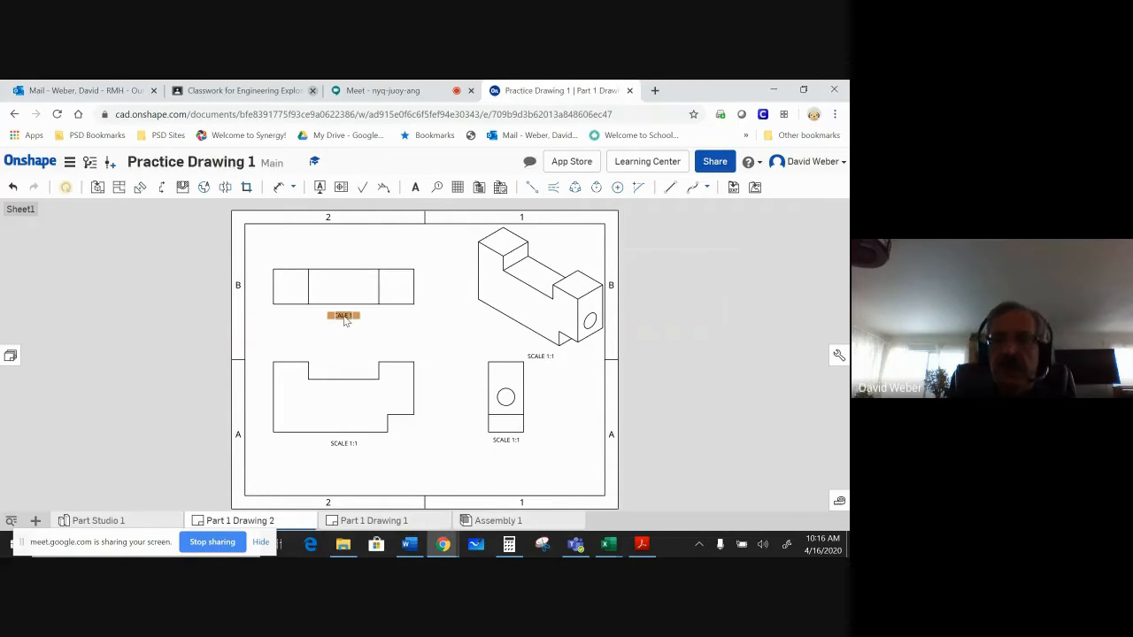
key(Delete)
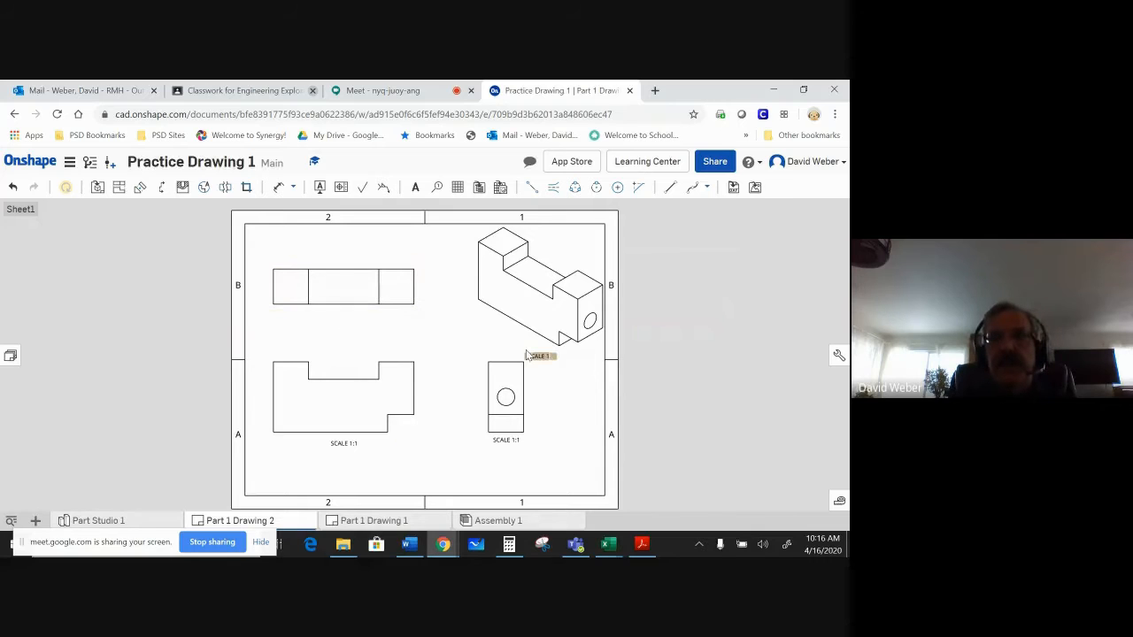
click(530, 354)
key(Delete)
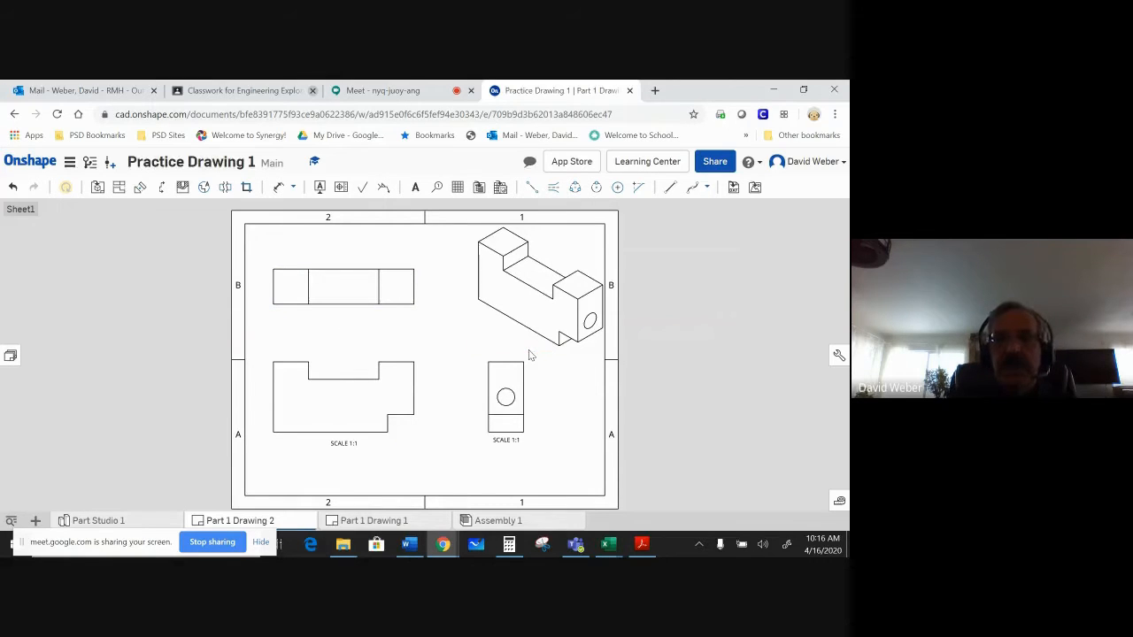
click(508, 442)
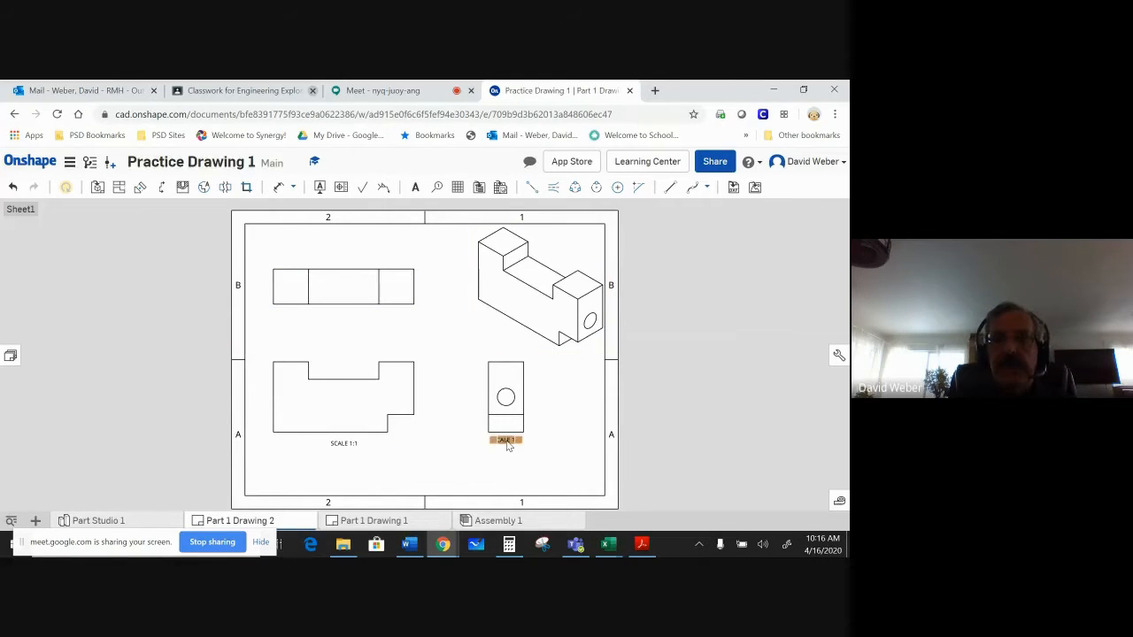
key(Delete)
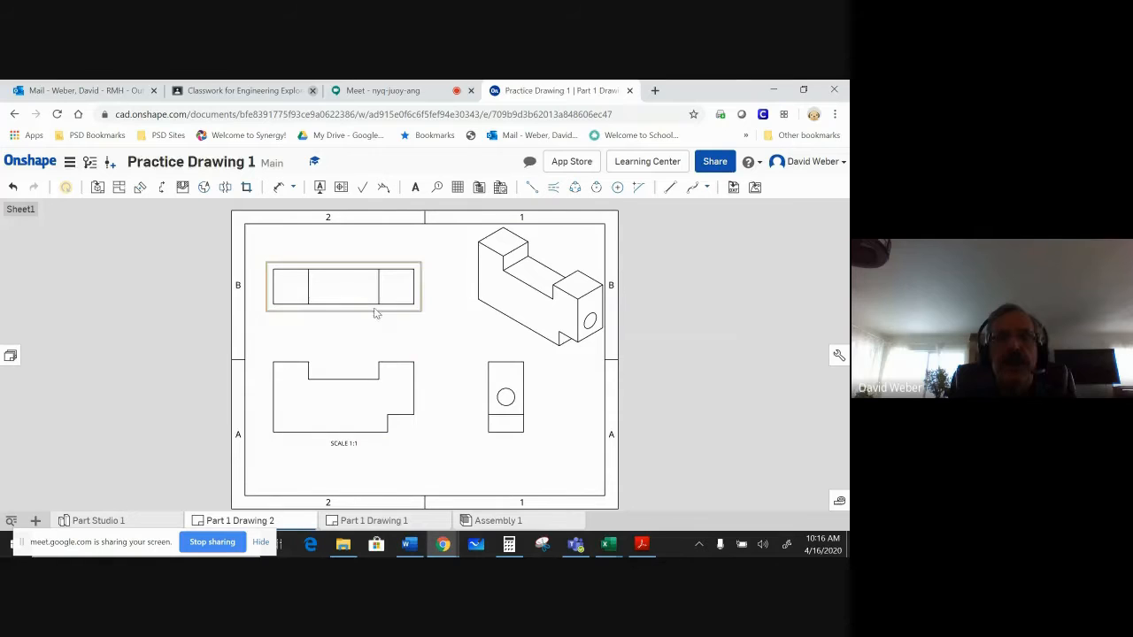
Space out the front and side views near the sheet's lower edge, and move the remaining scale label to the sheet's lower-right corner.
drag(339, 403, 401, 432)
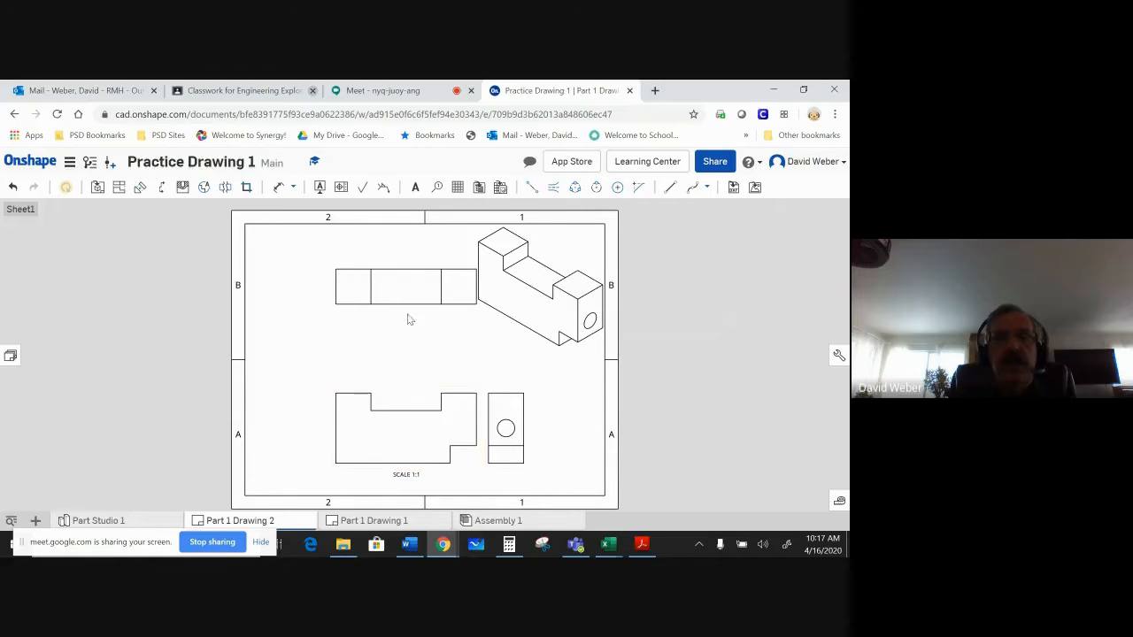
drag(408, 432, 345, 434)
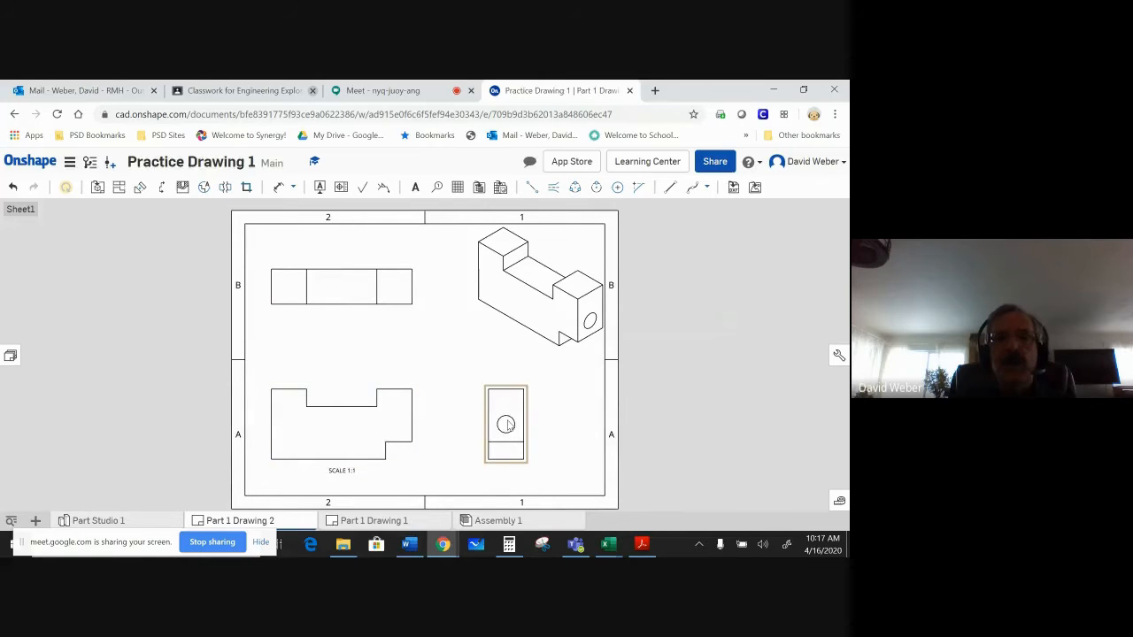
drag(510, 426, 547, 428)
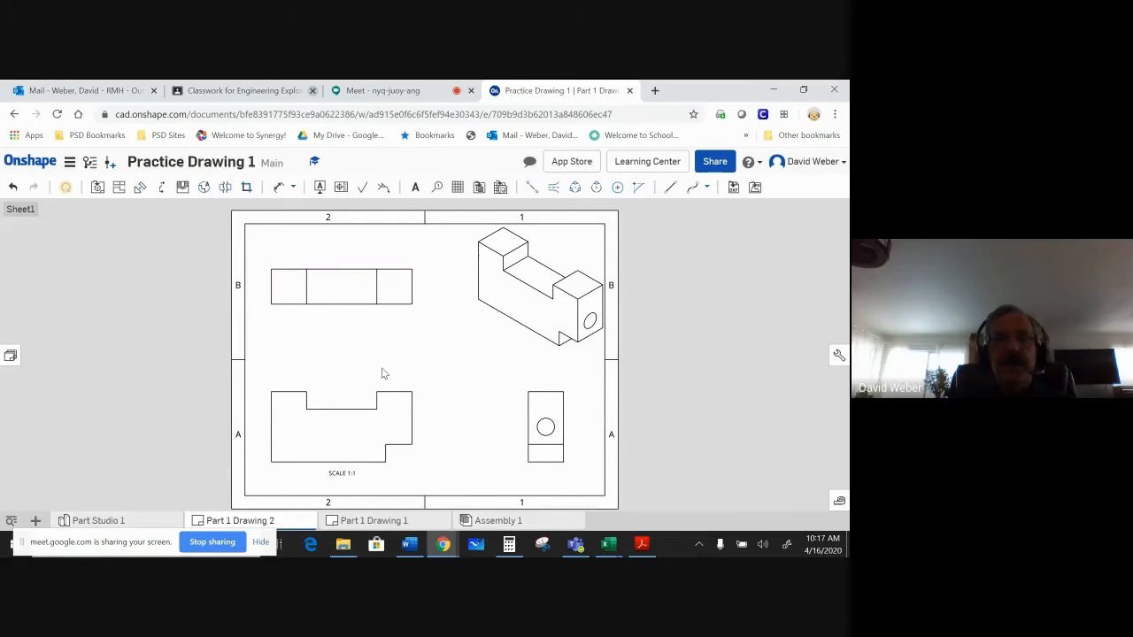
drag(344, 479, 583, 493)
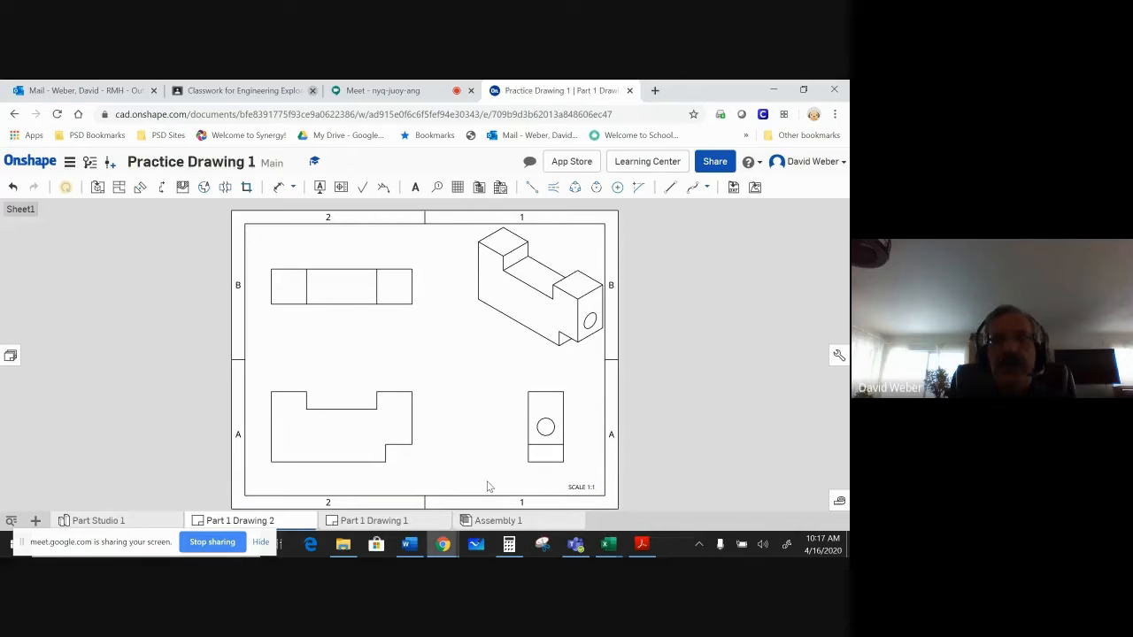
Add a wide one-line note with the author's name, "Drawing #1" and "Due Date" below the front view, close to the sheet's lower border.
click(414, 189)
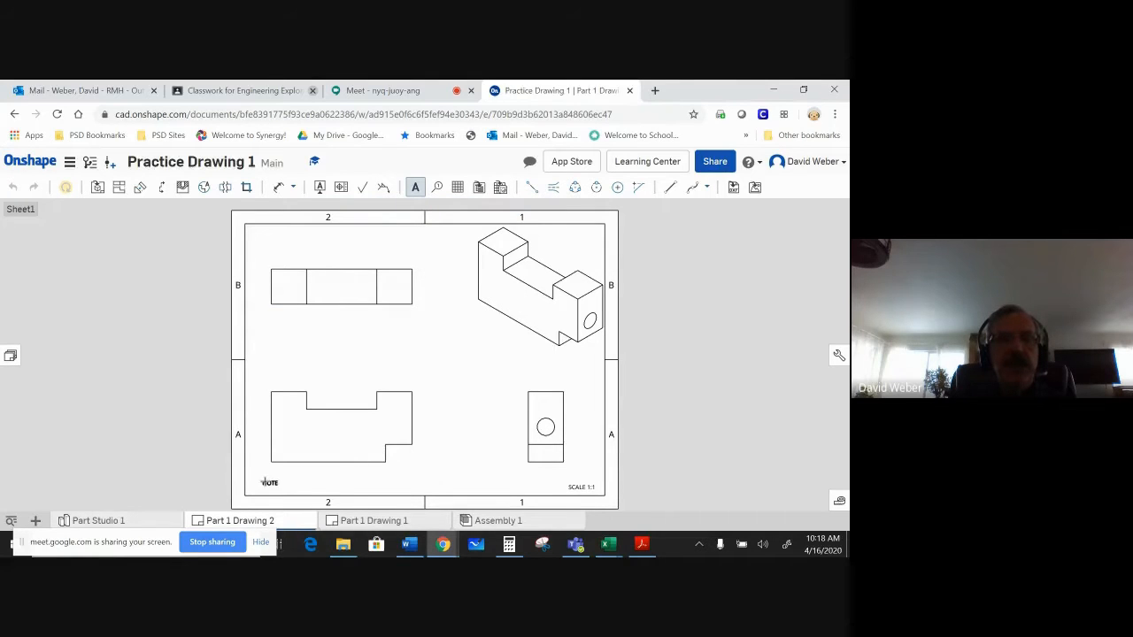
click(266, 476)
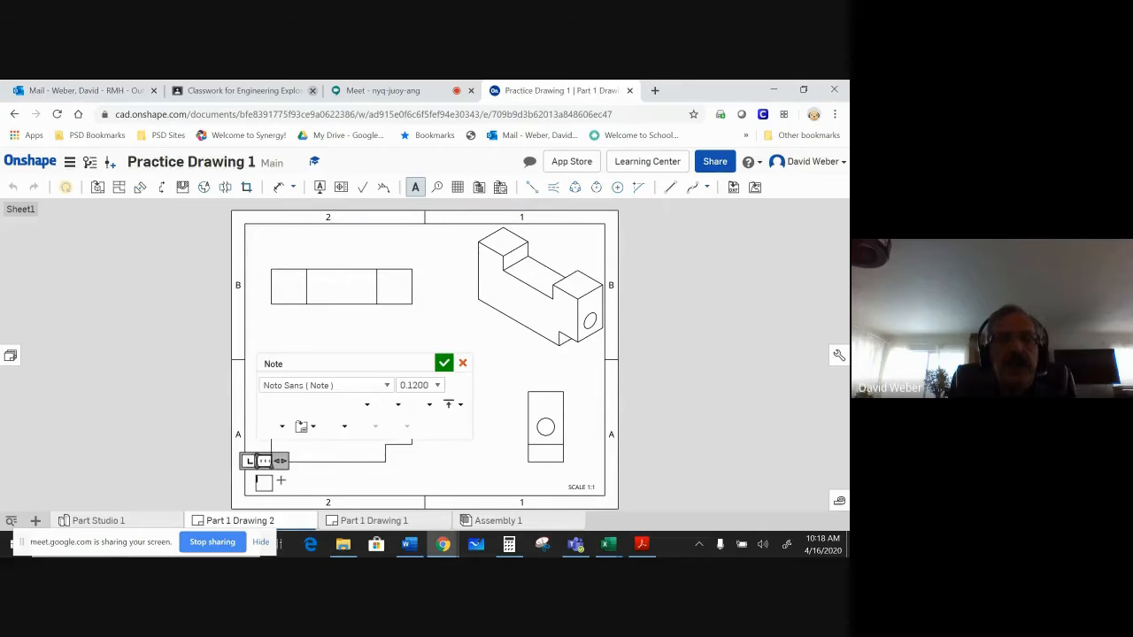
drag(281, 461, 546, 481)
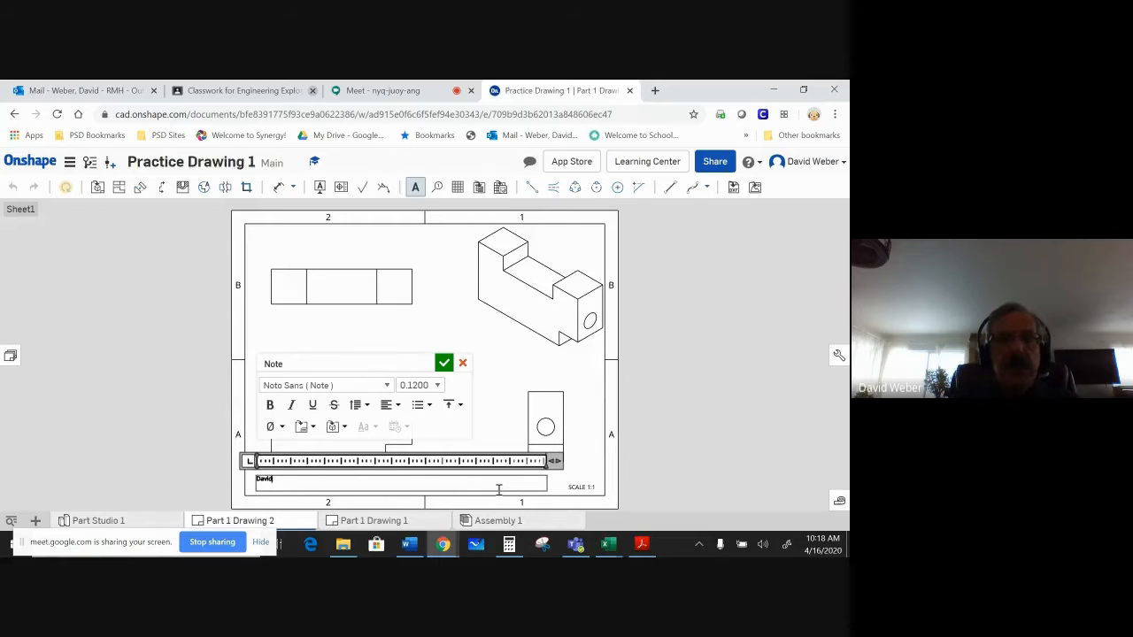
text(ber   Drawing)
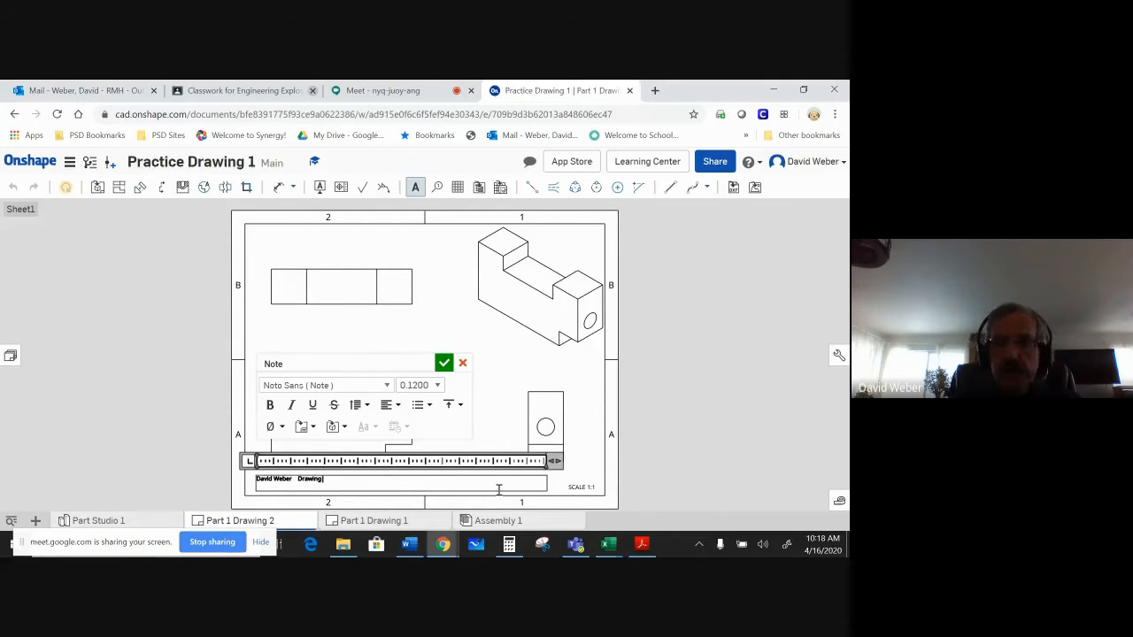
text(#1   D)
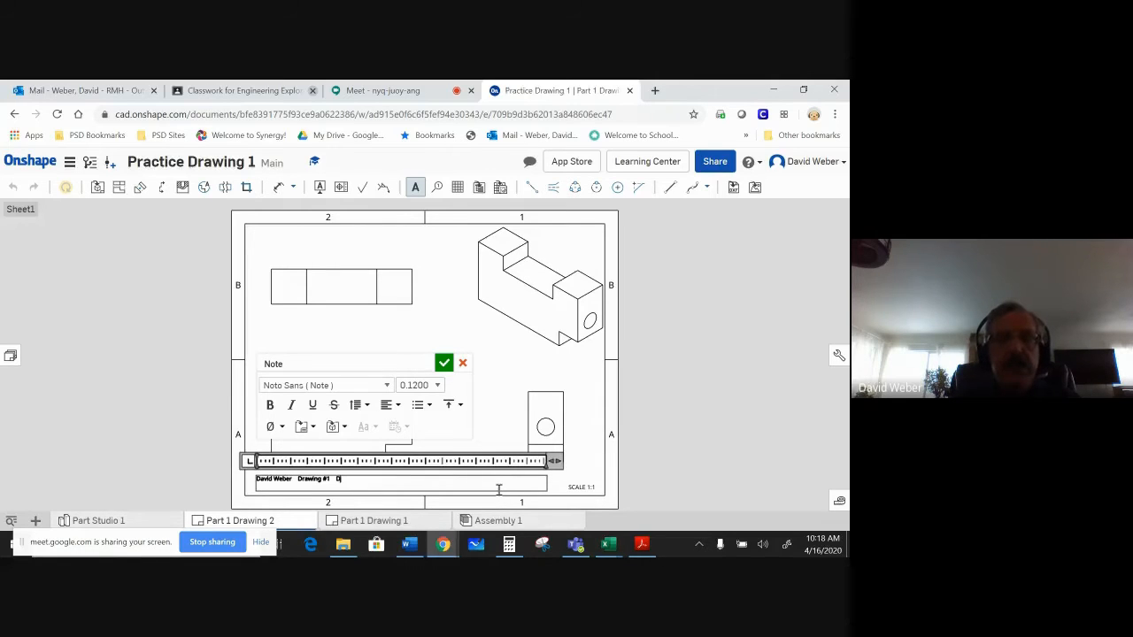
text(e Date)
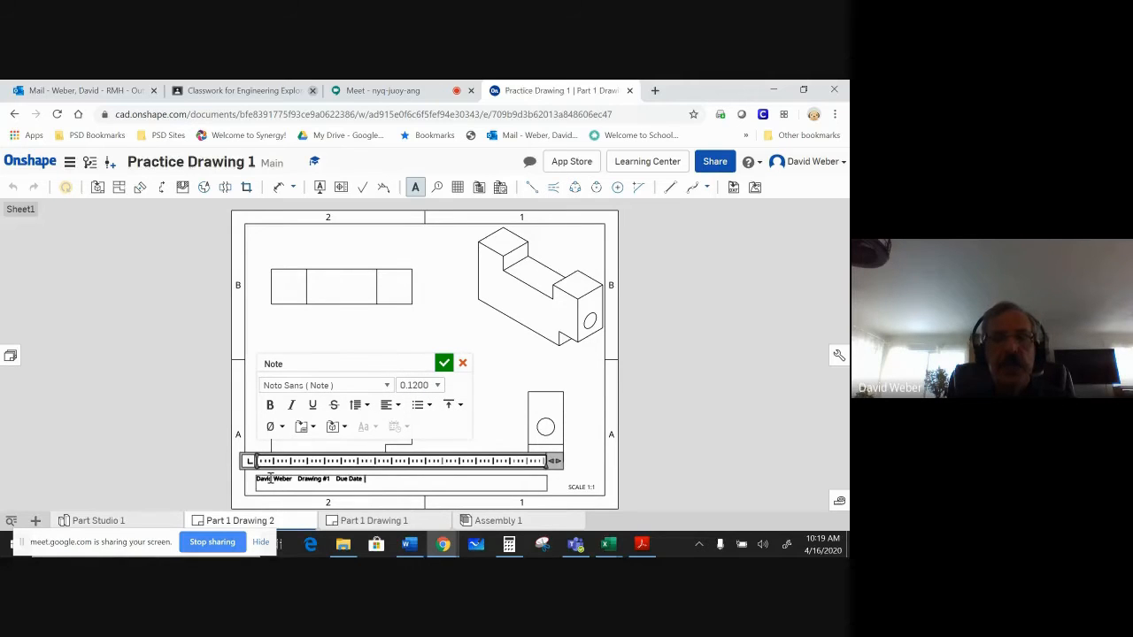
click(444, 363)
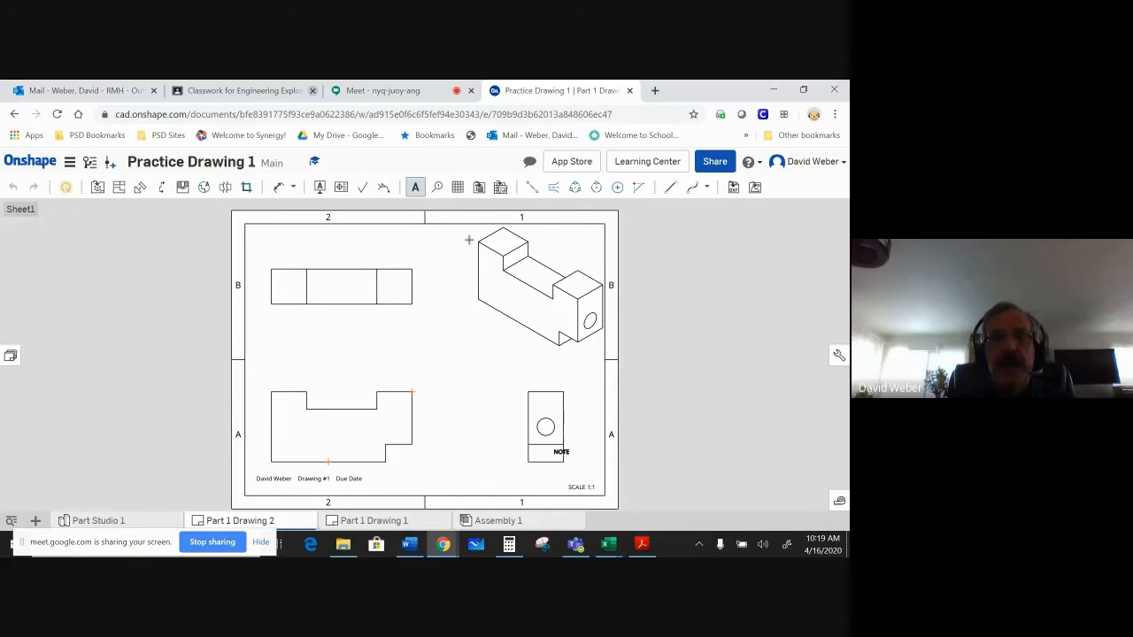
click(415, 189)
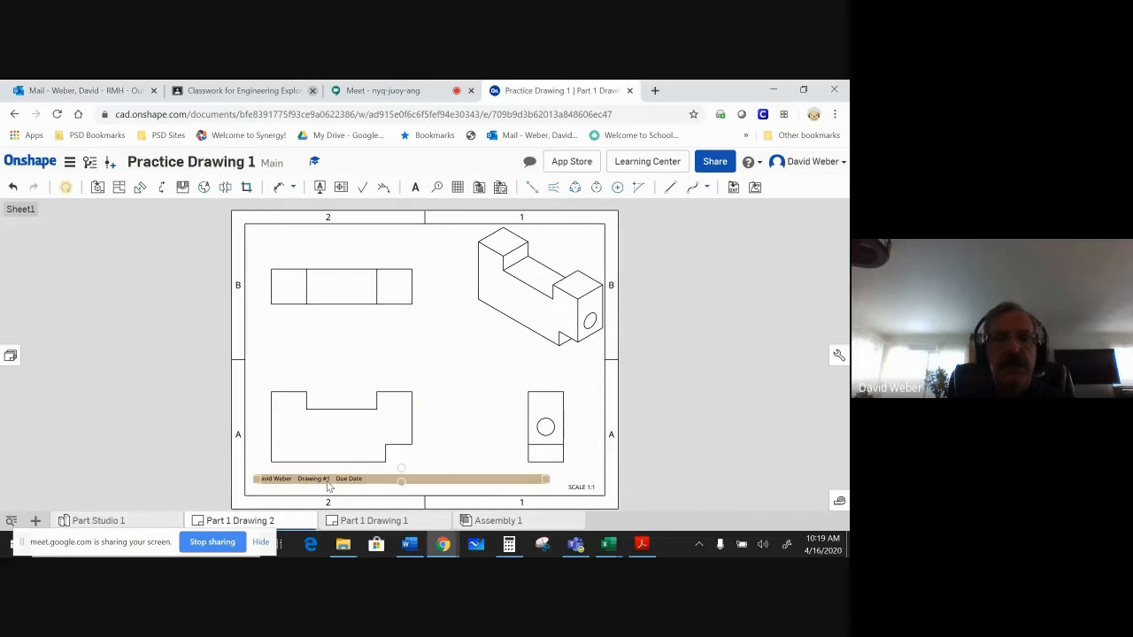
drag(327, 488, 329, 498)
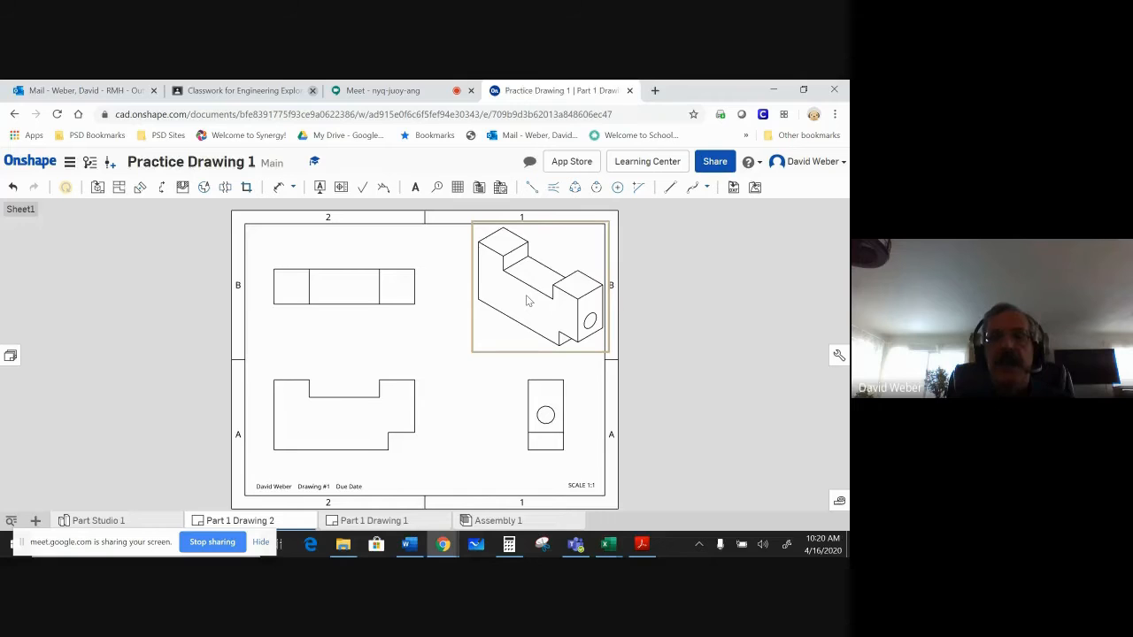
Set the isometric view's scale to 1:2 (Sheet) in its view properties.
right_click(527, 301)
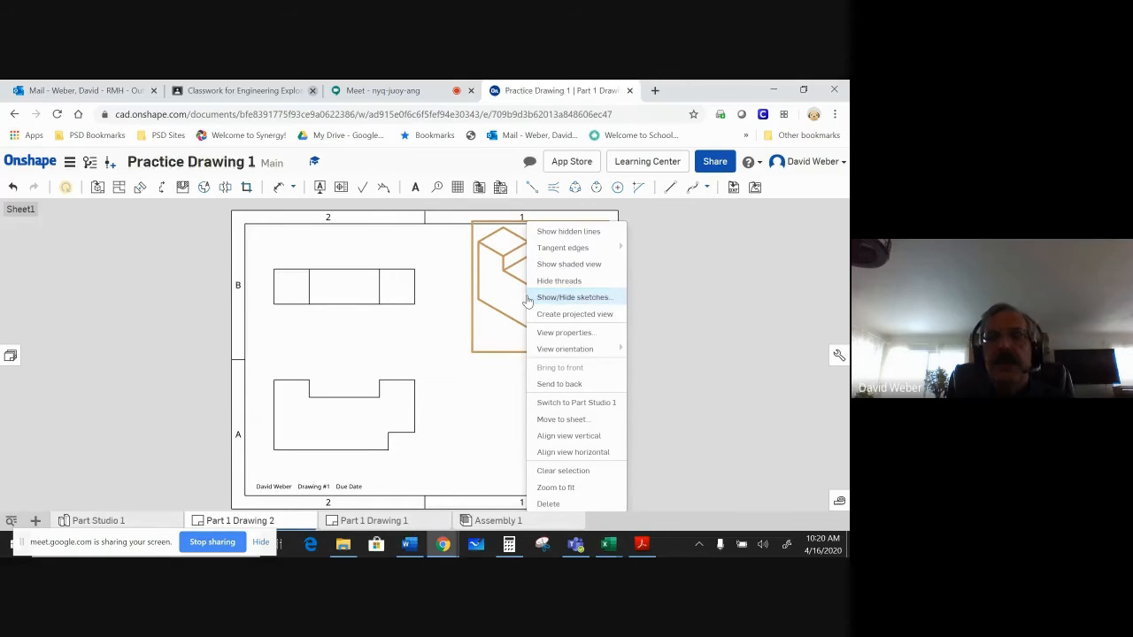
click(546, 334)
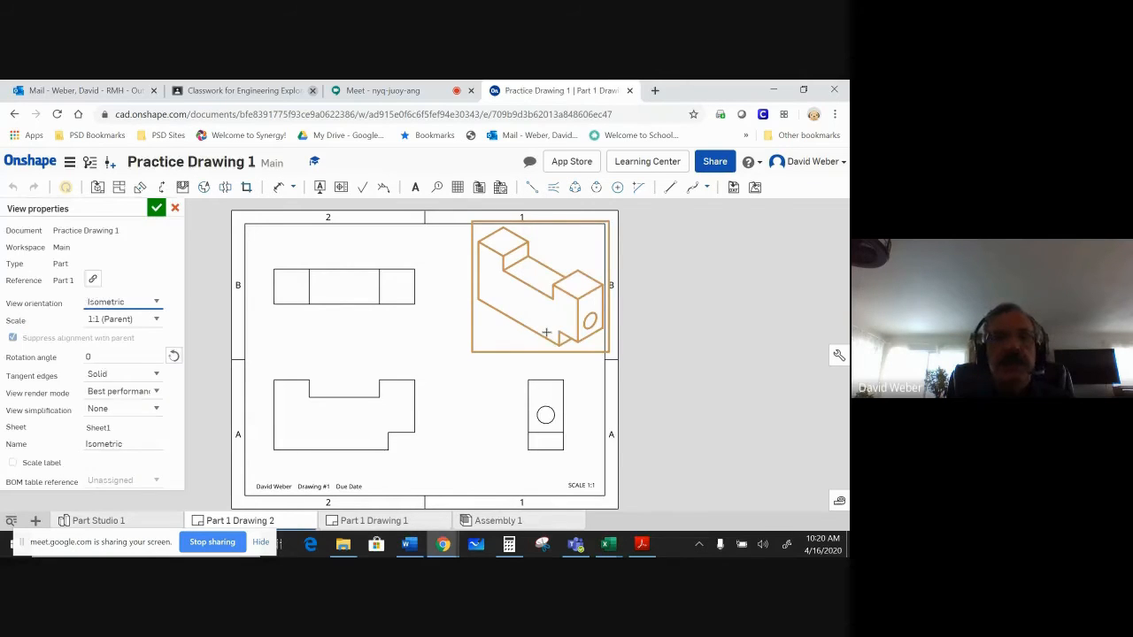
click(157, 319)
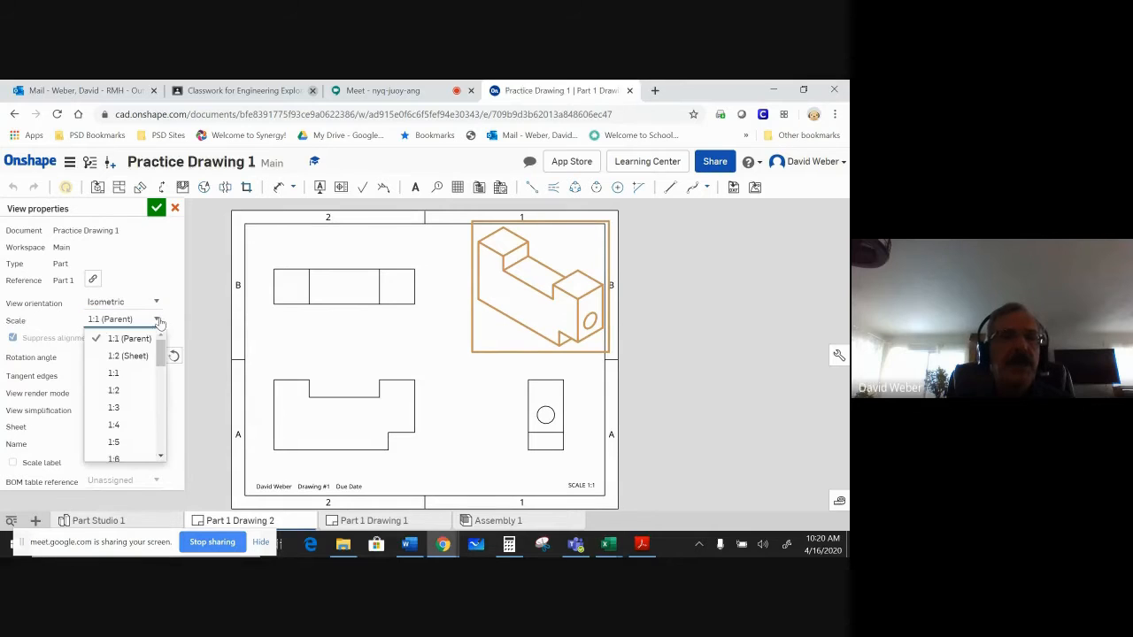
click(122, 356)
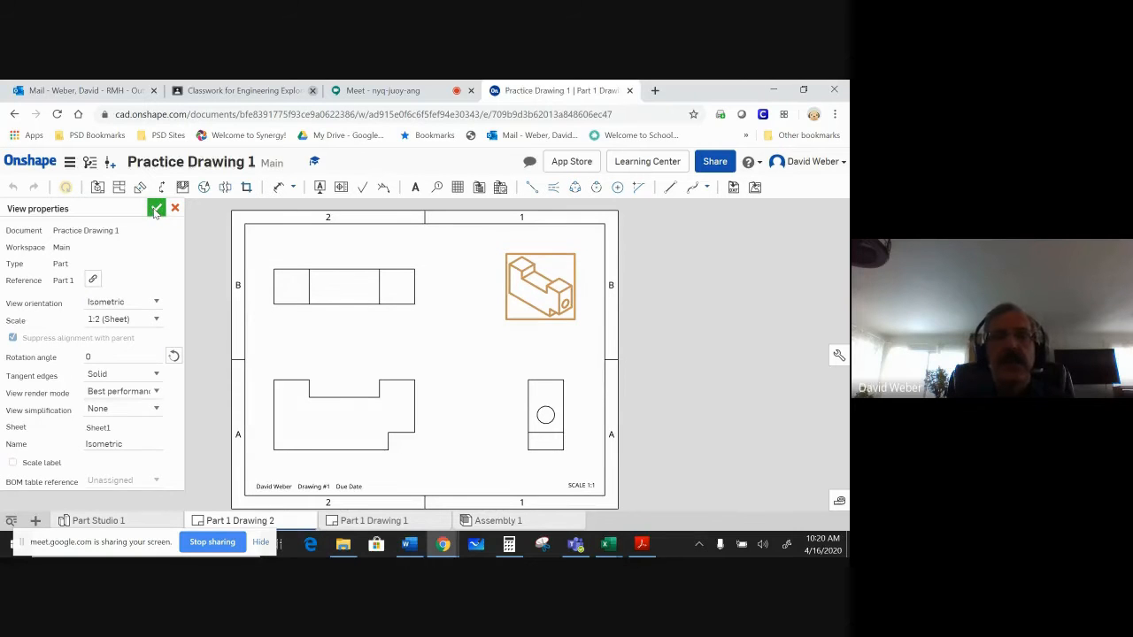
click(154, 209)
Move the isometric view into the sheet's upper-right corner, and shift the top, front and side views closer together.
drag(532, 295, 555, 269)
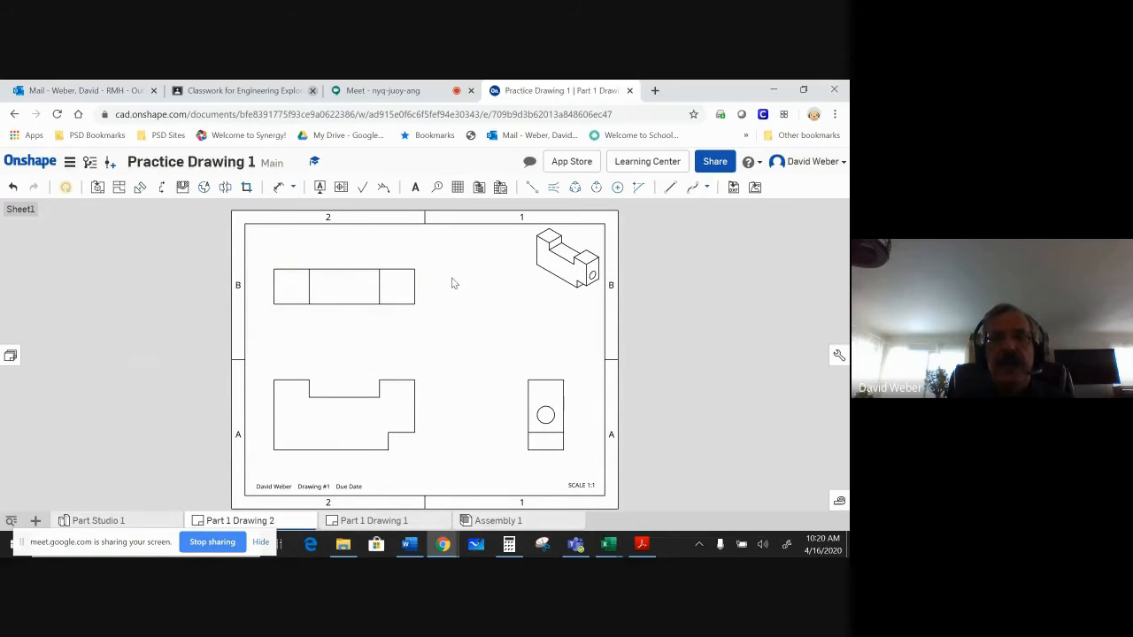
drag(368, 288, 407, 283)
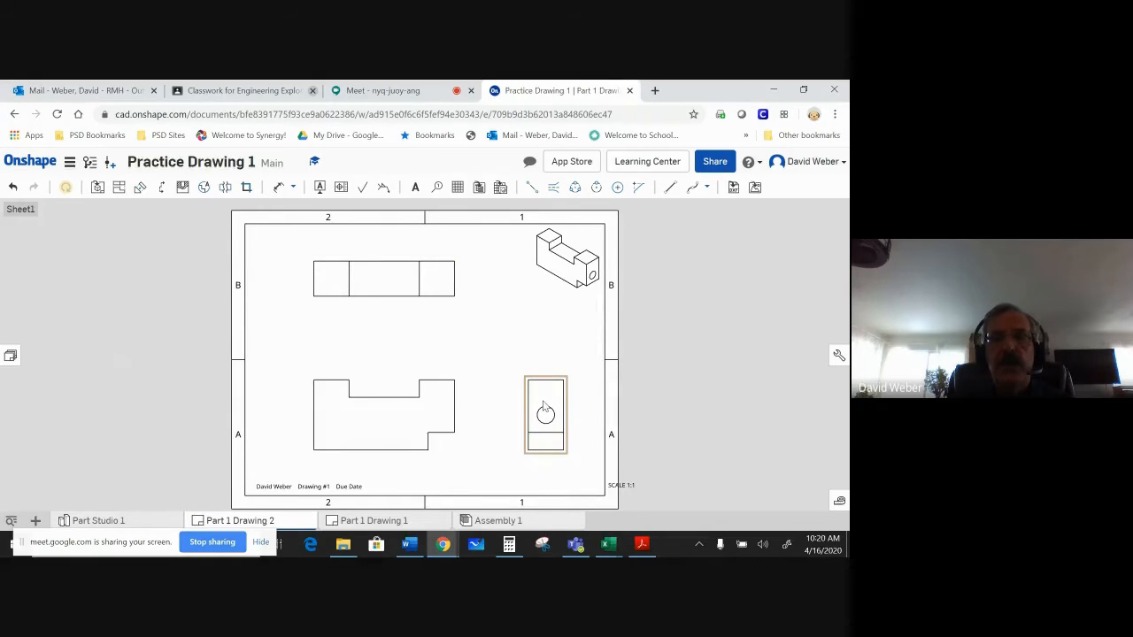
drag(542, 404, 534, 404)
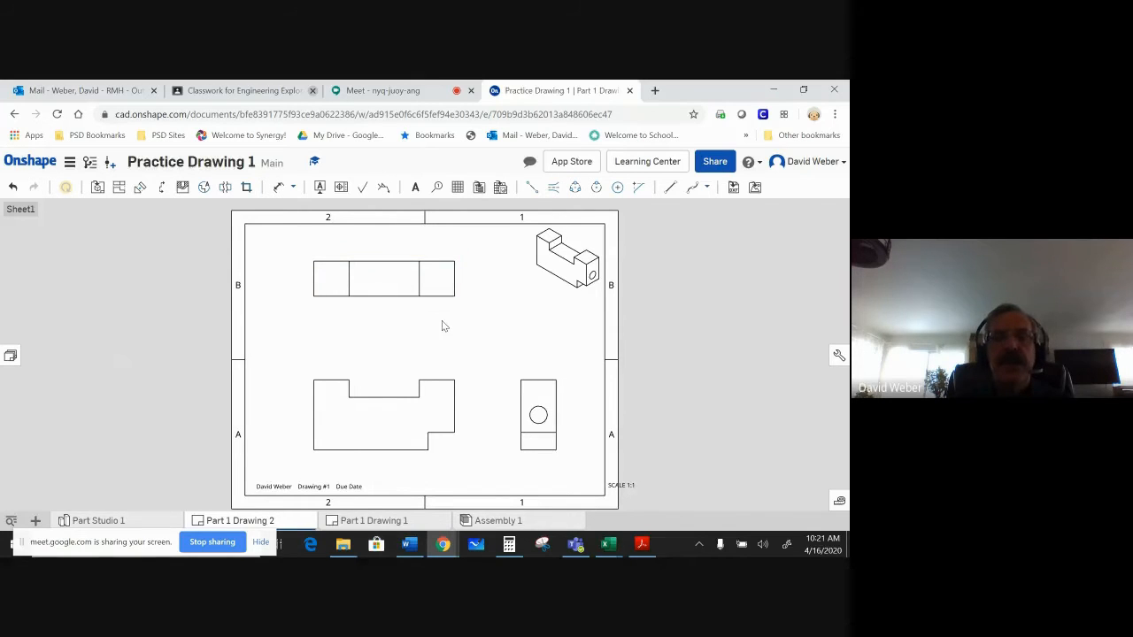
right_click(407, 420)
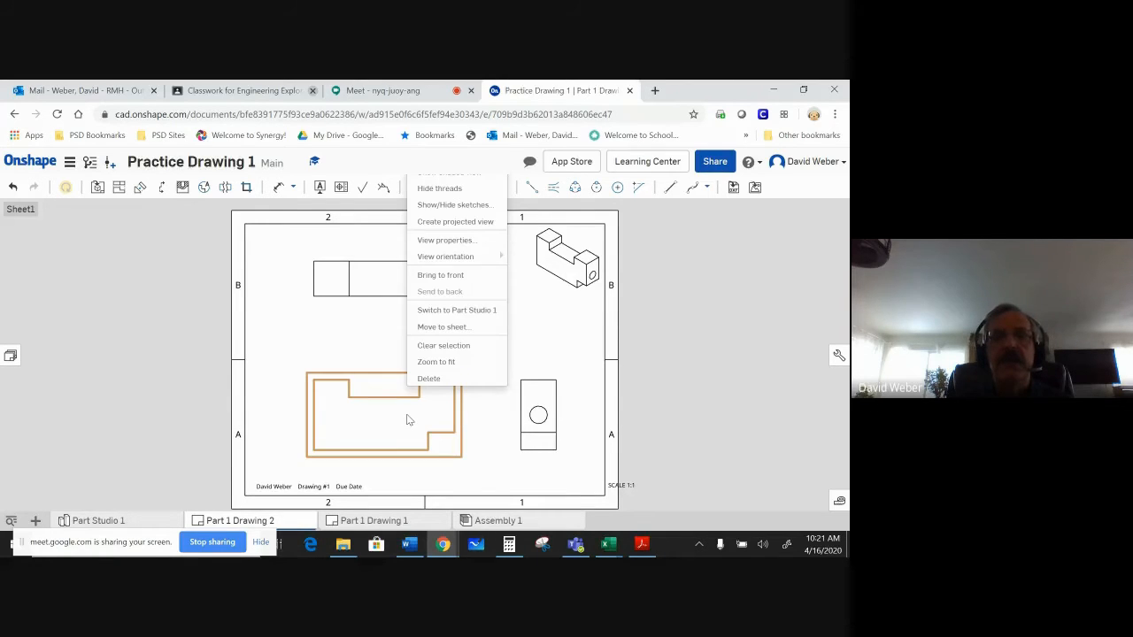
click(458, 468)
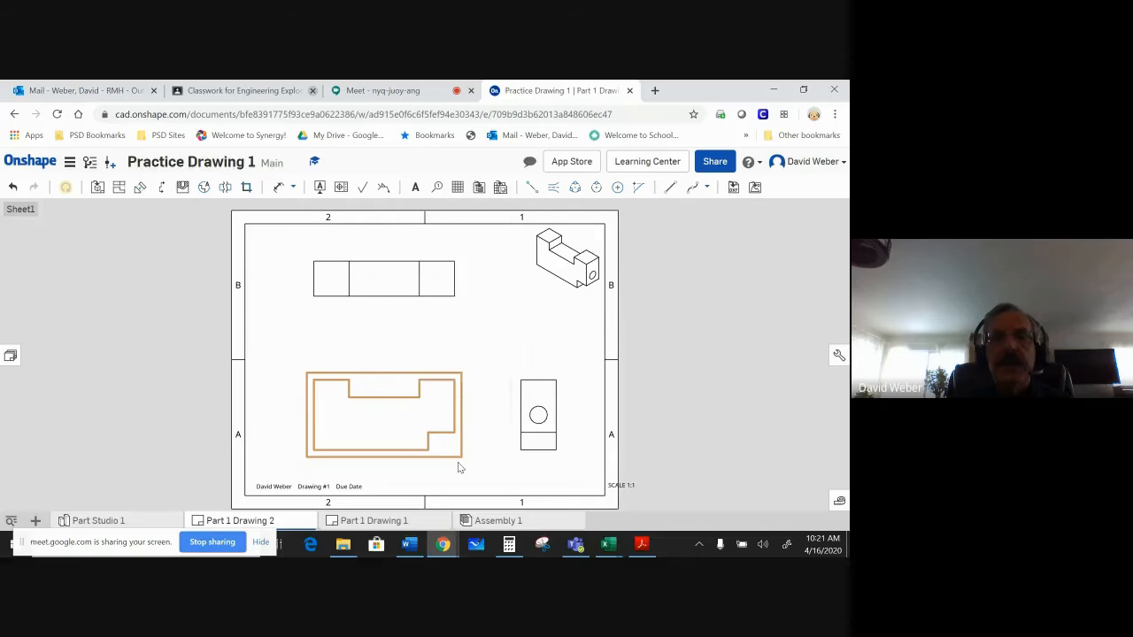
right_click(683, 488)
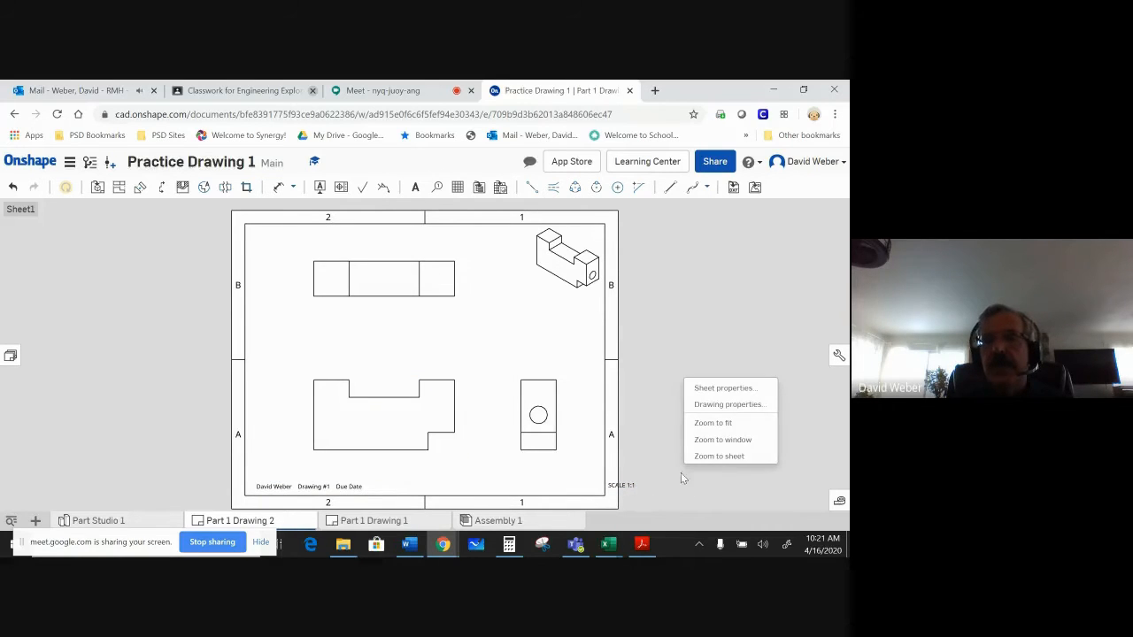
click(629, 446)
right_click(443, 478)
click(444, 475)
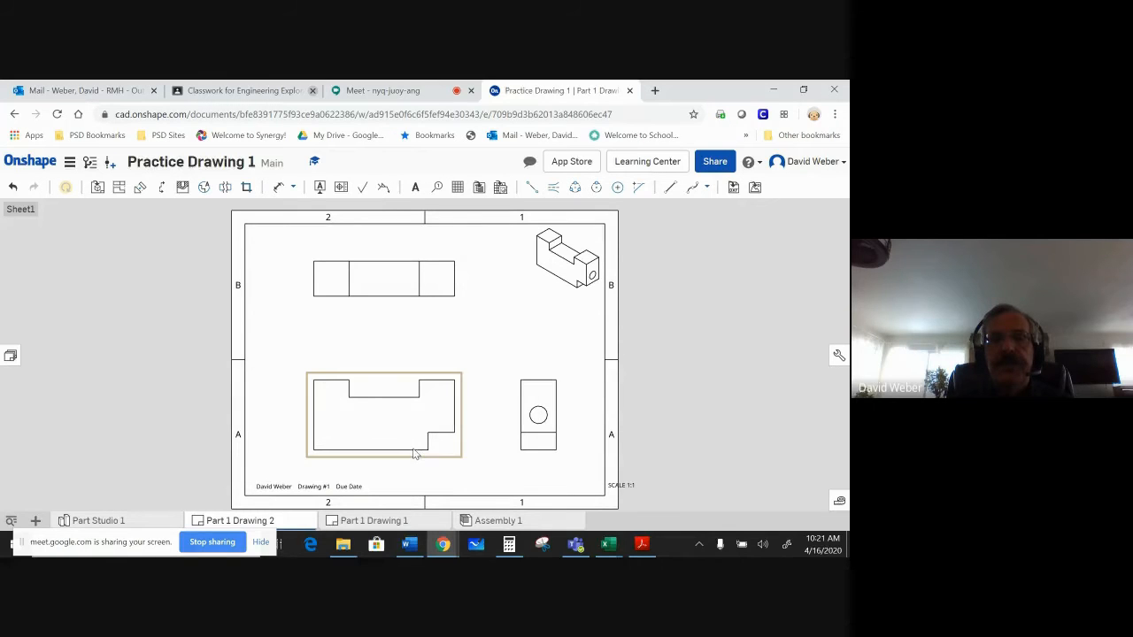
Show hidden lines in the front view and the top view.
right_click(414, 453)
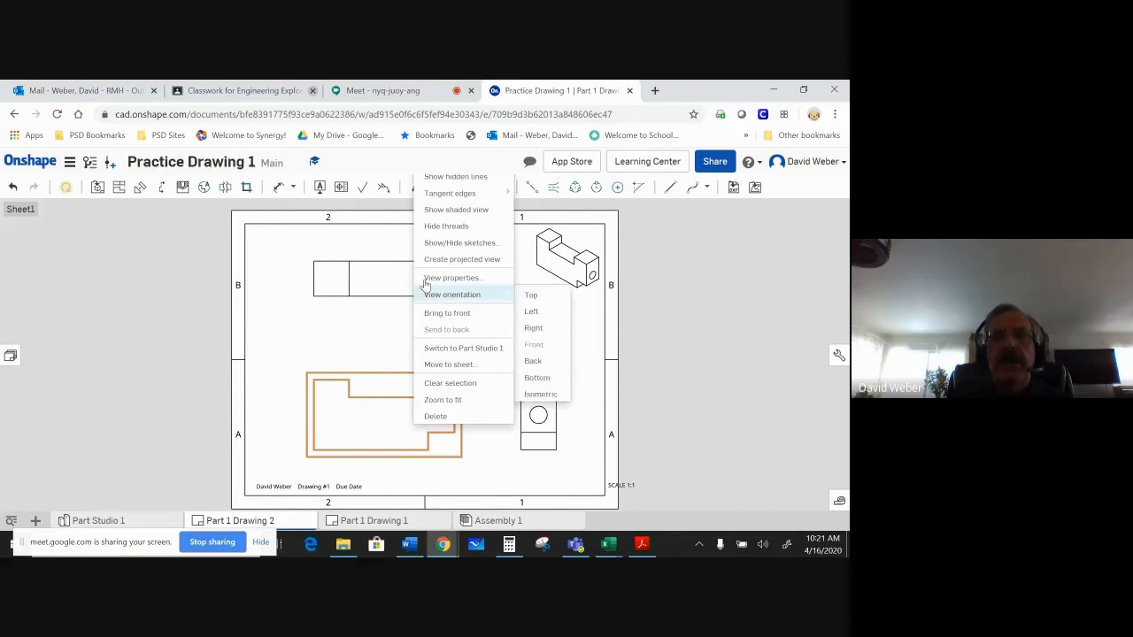
click(451, 178)
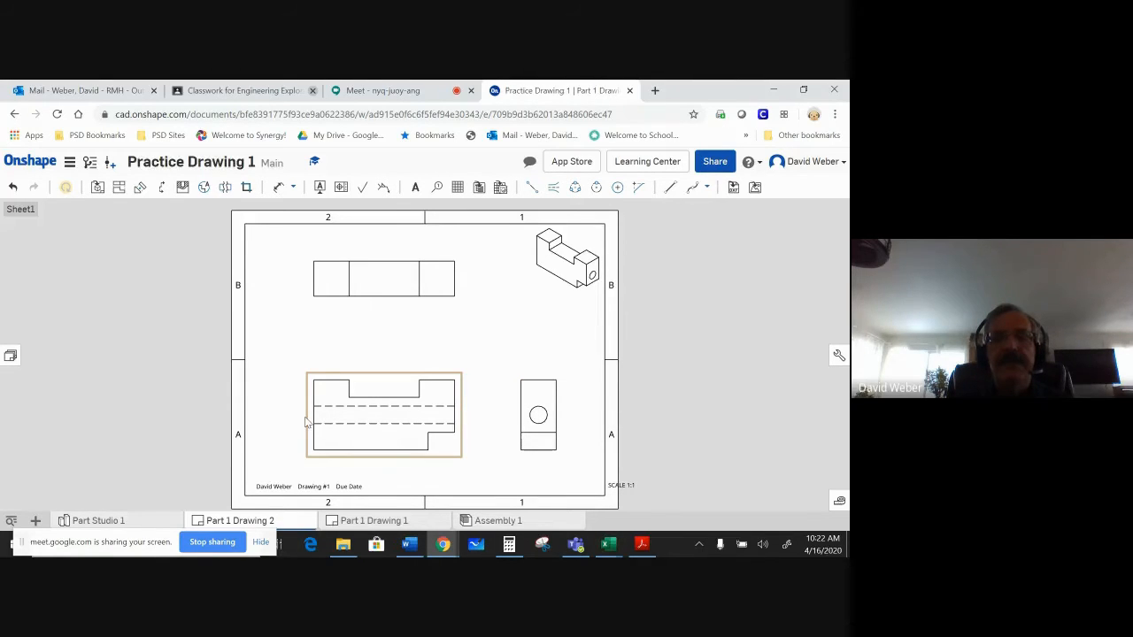
right_click(405, 290)
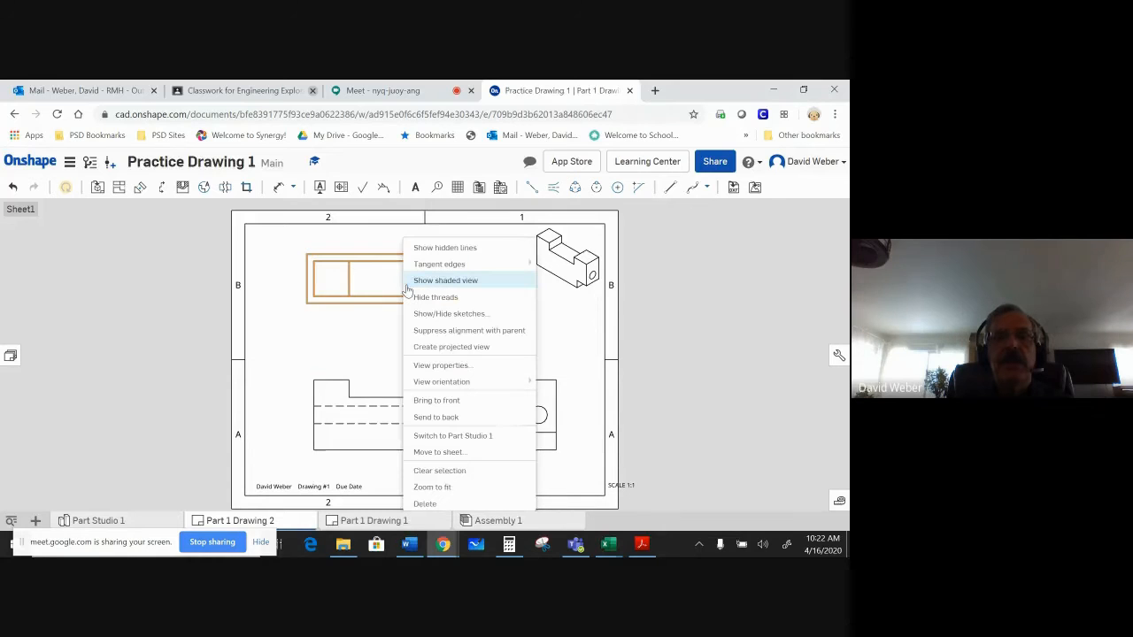
click(440, 249)
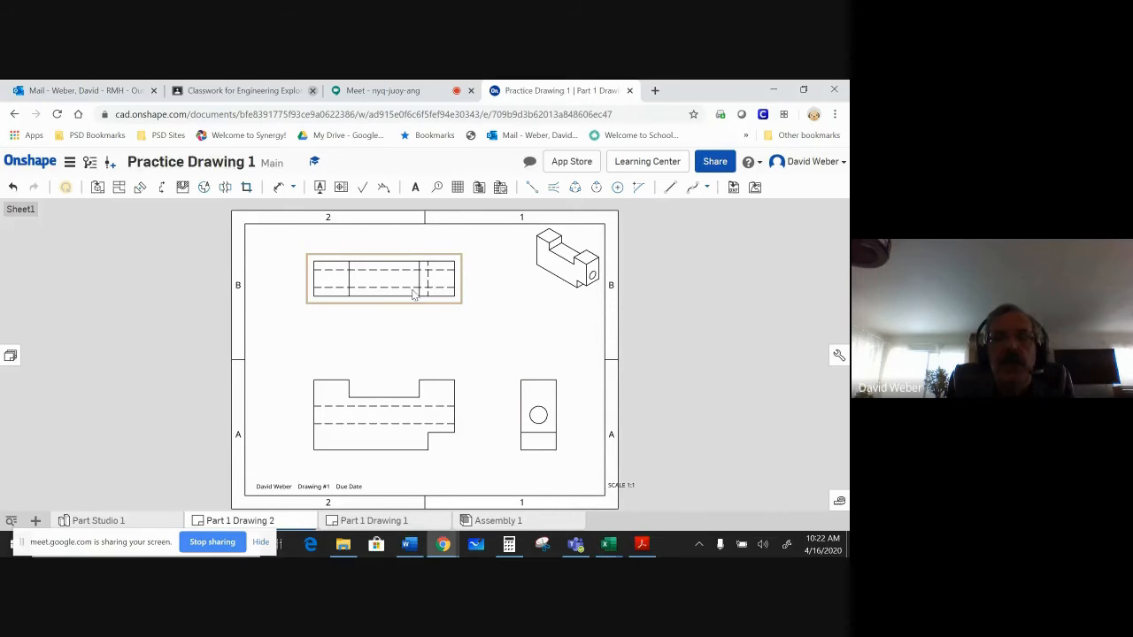
right_click(539, 405)
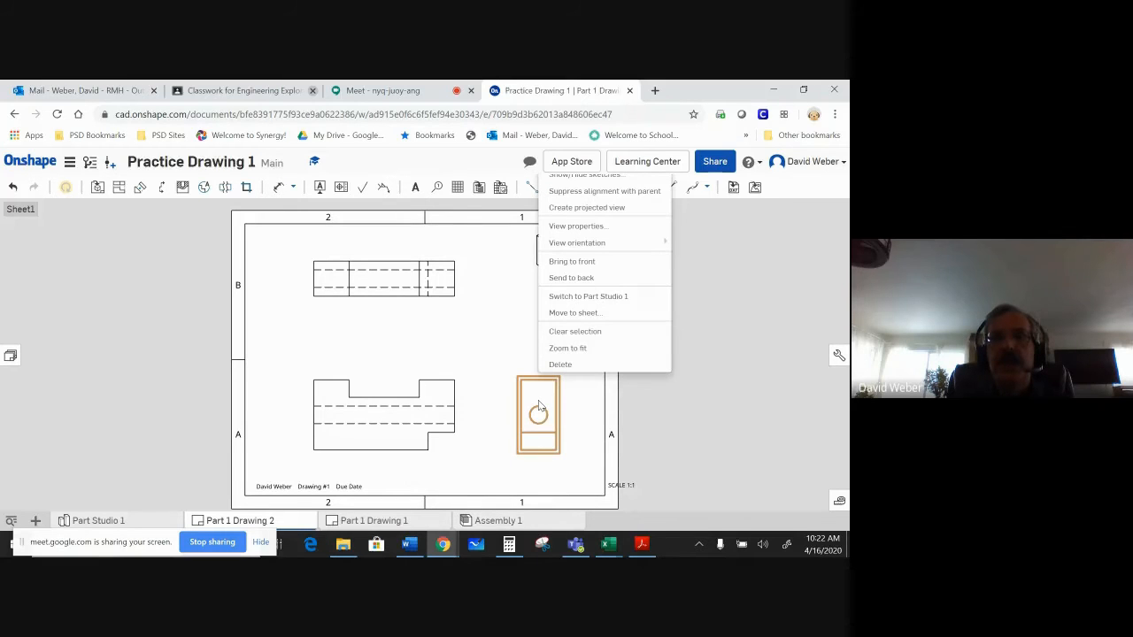
key(Escape)
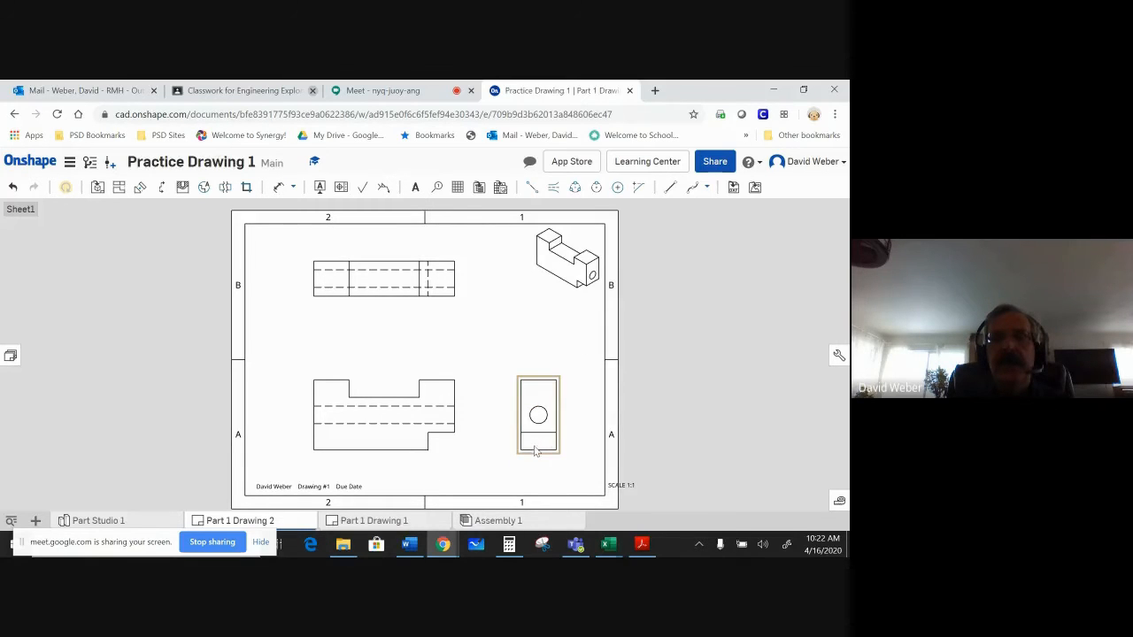
right_click(540, 439)
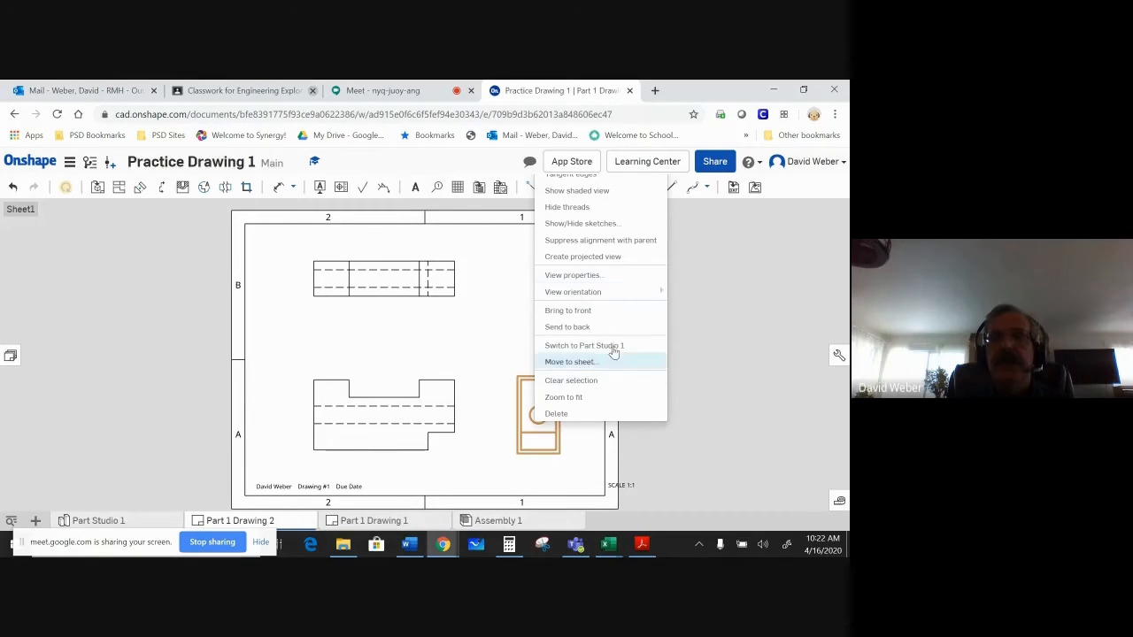
click(657, 239)
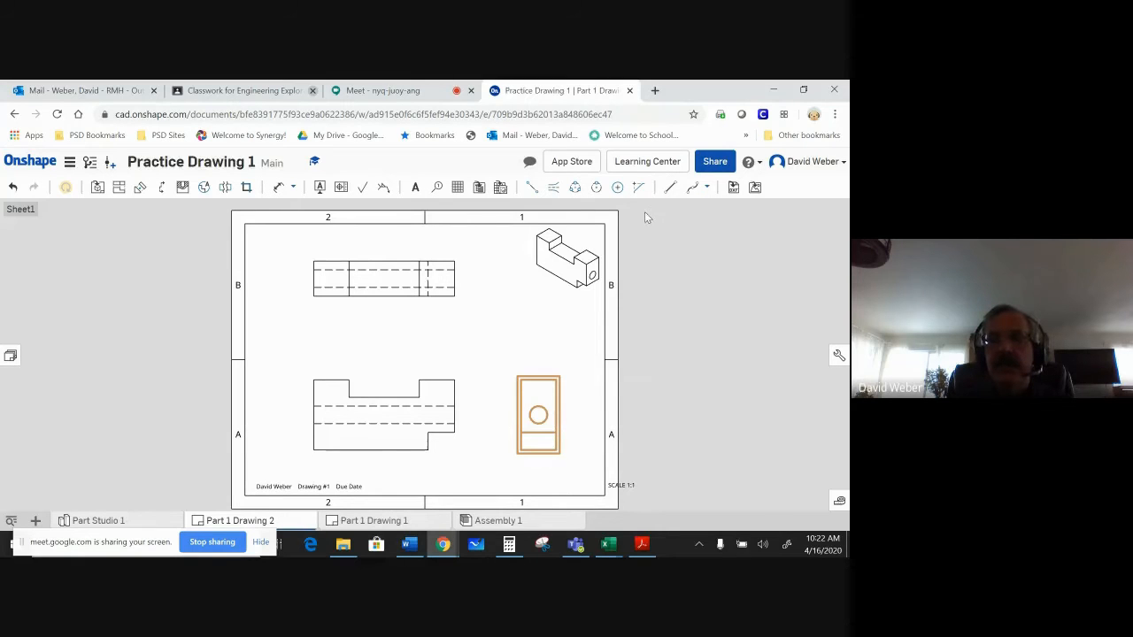
Show hidden lines in the side view.
right_click(548, 421)
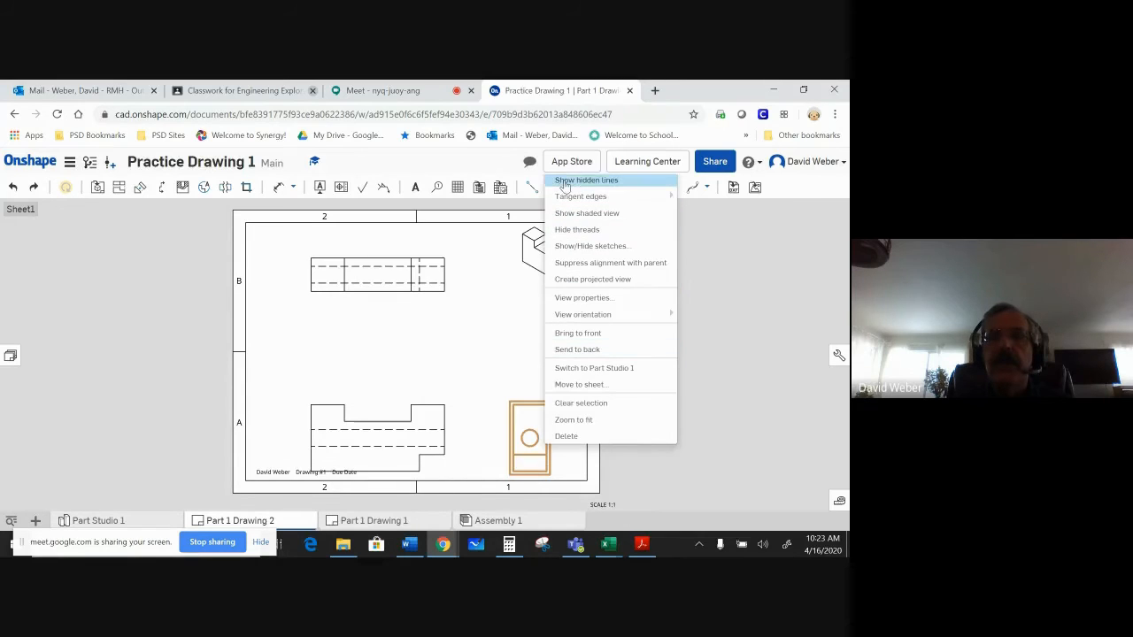
click(564, 181)
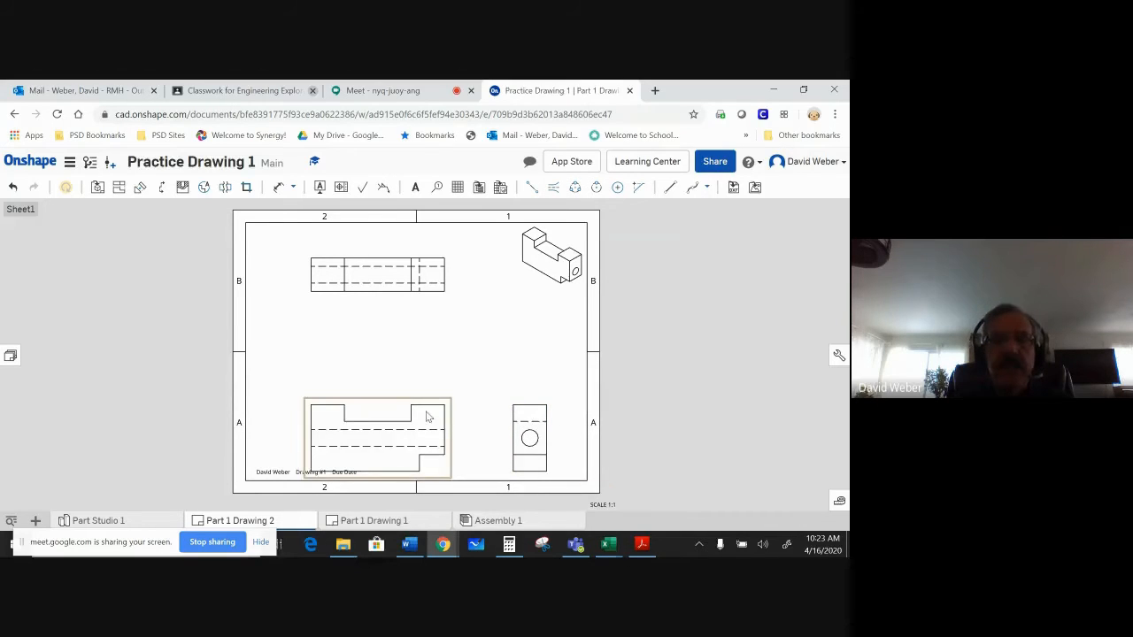
Move the front view up clear of the note, and place the scale label inside the border's lower-right corner.
drag(428, 415, 413, 383)
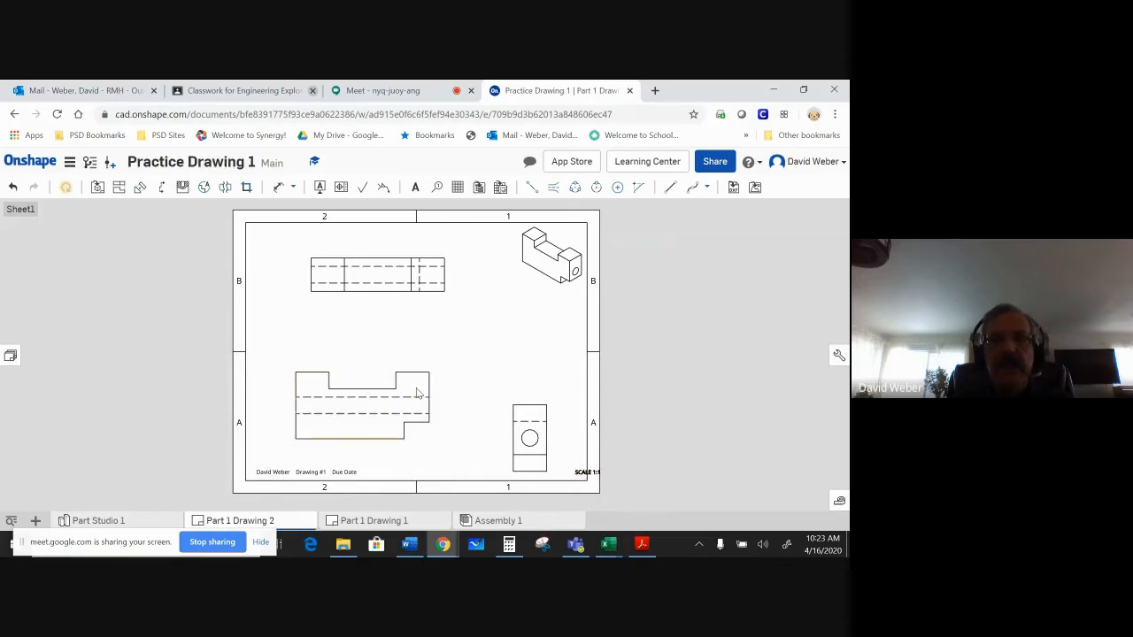
drag(583, 479, 555, 476)
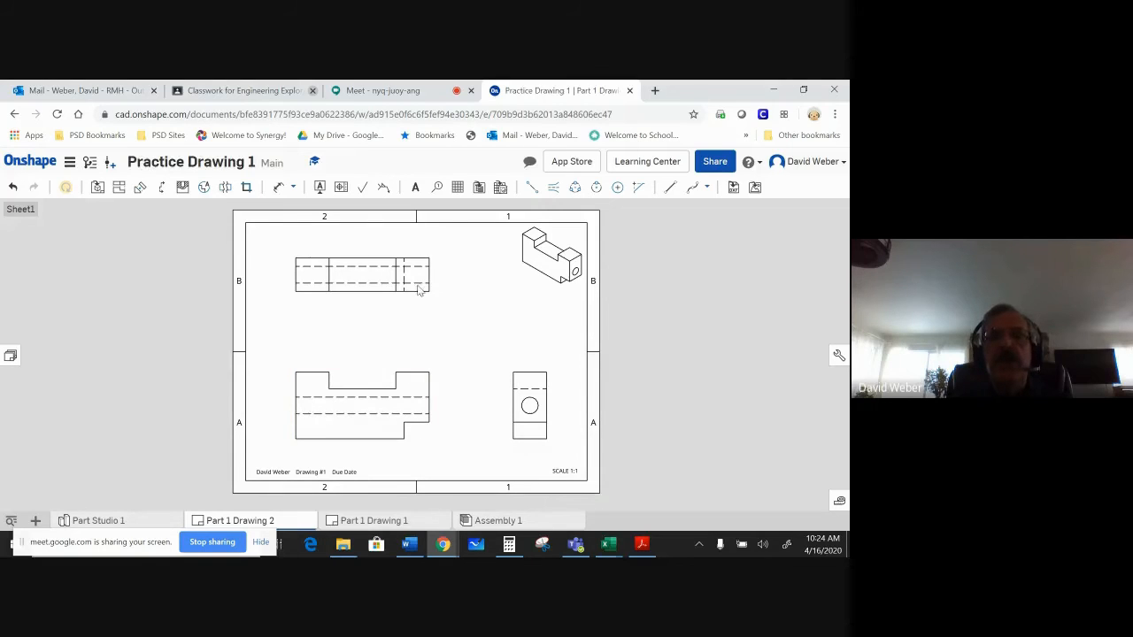
Add edge-to-edge centerlines between the hole's two hidden edges in the top view and in the front view.
click(550, 192)
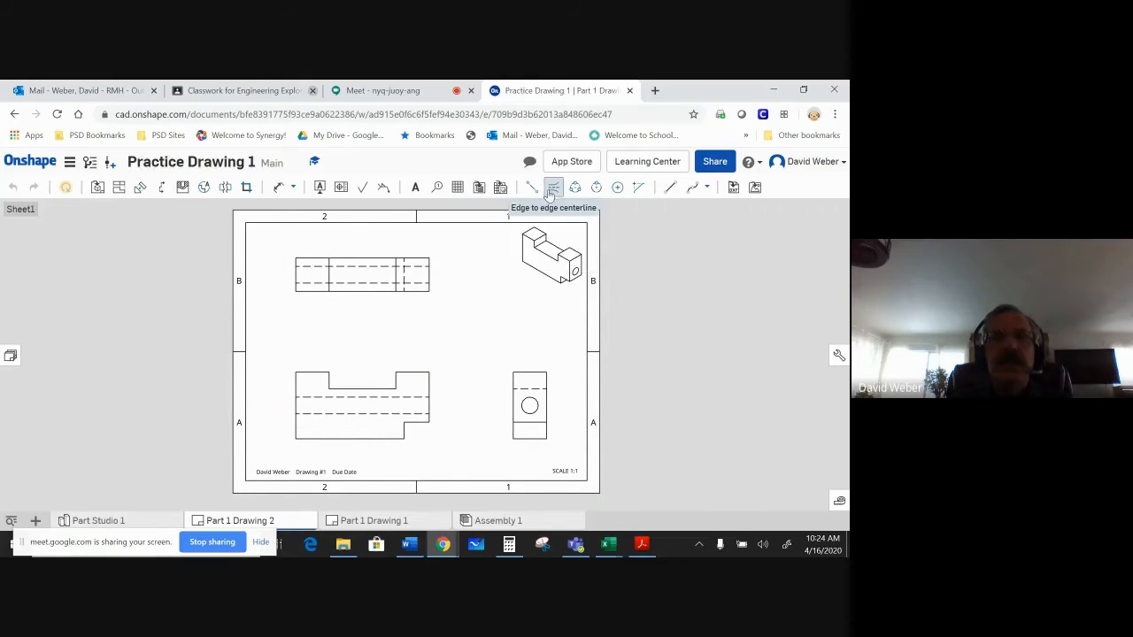
click(368, 266)
click(367, 280)
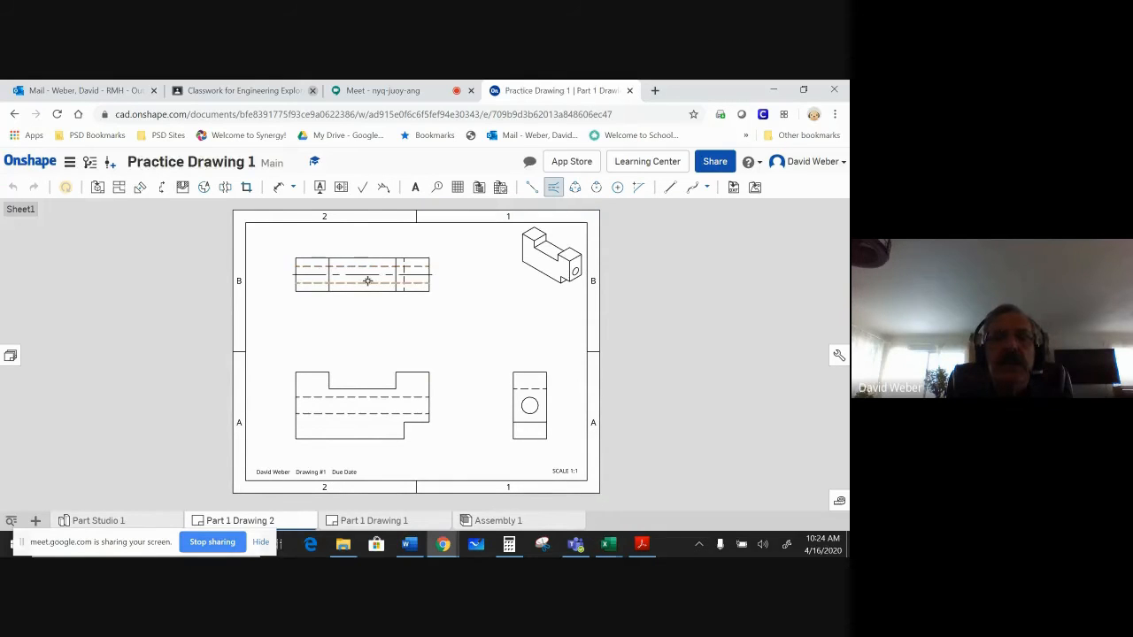
click(365, 396)
click(364, 413)
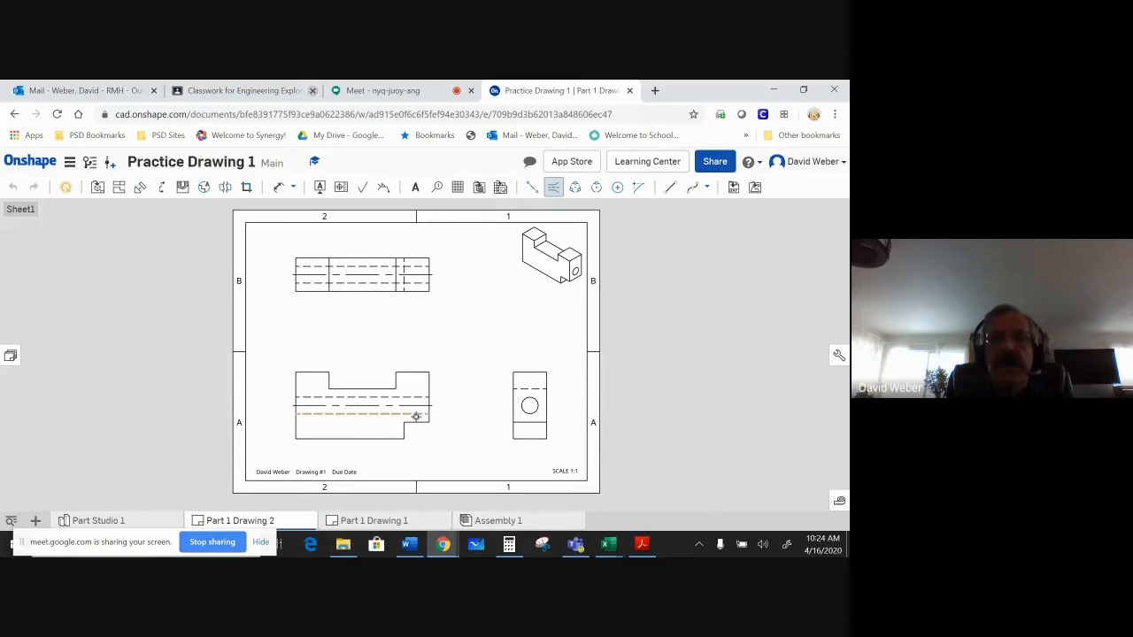
click(533, 388)
Add a center mark to the hole circle in the side view and inspect it up close.
click(617, 189)
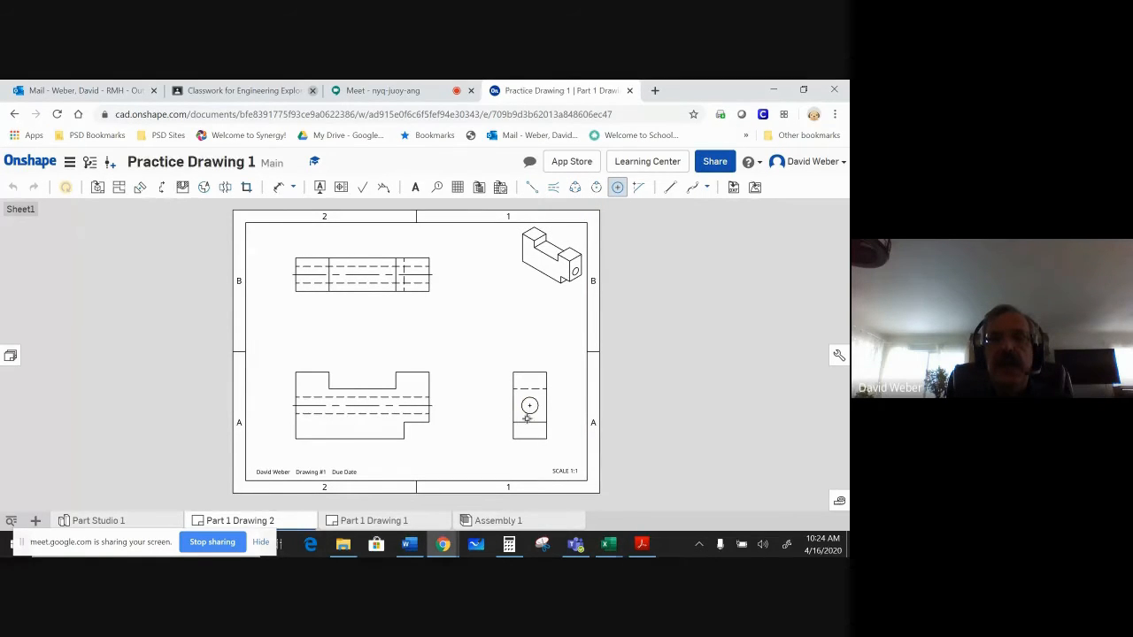
scroll(502, 432, up, 5)
scroll(502, 432, up, 2)
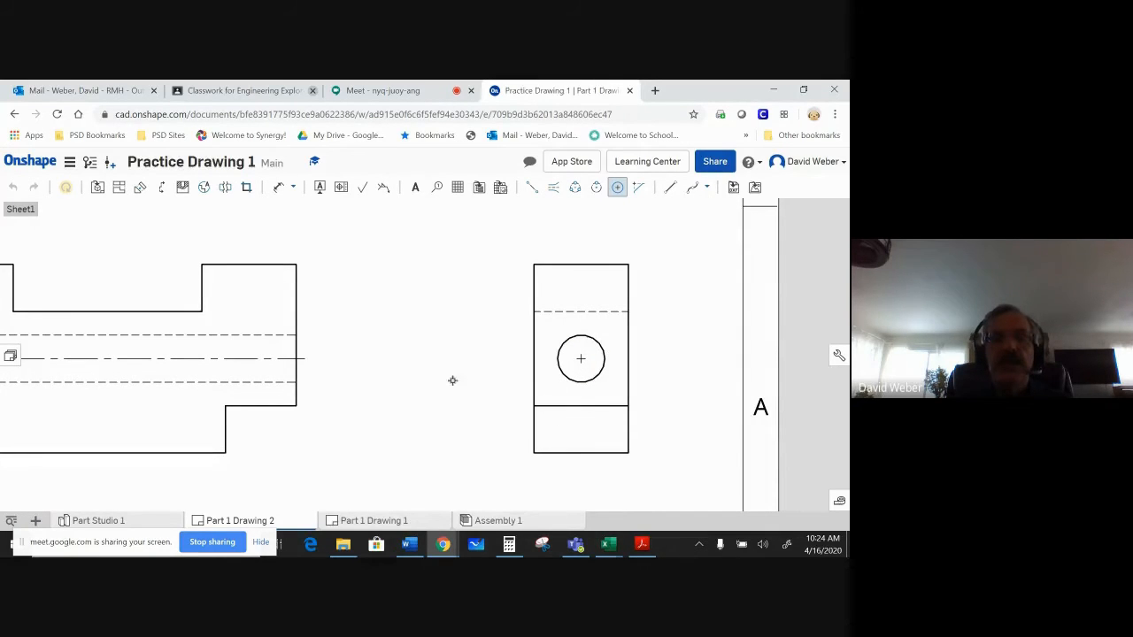
scroll(447, 373, down, 4)
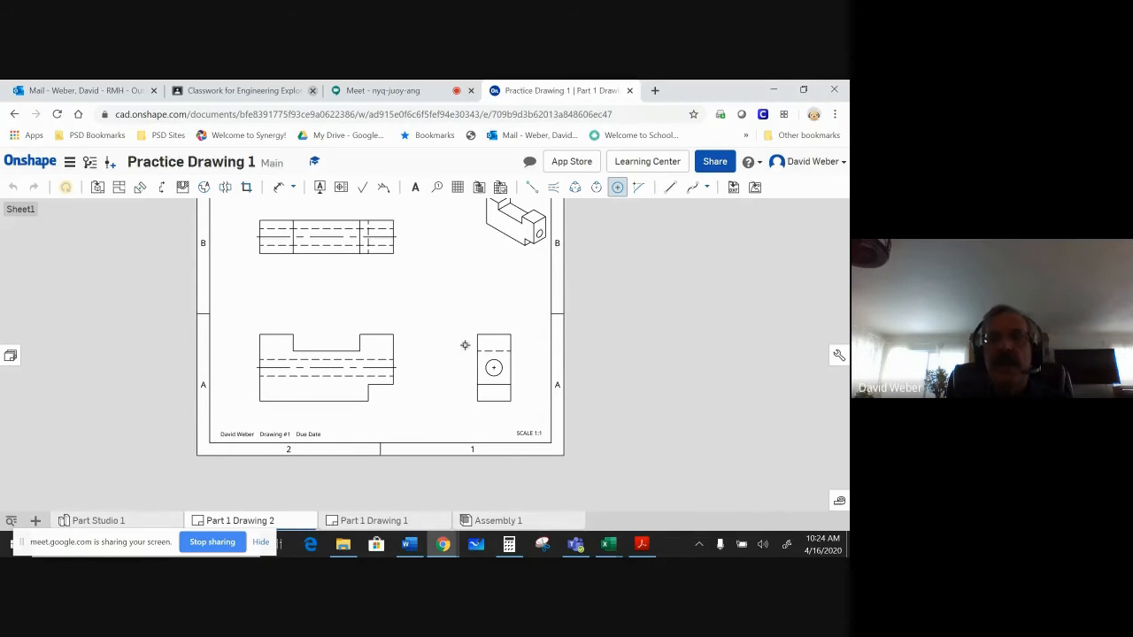
key(f)
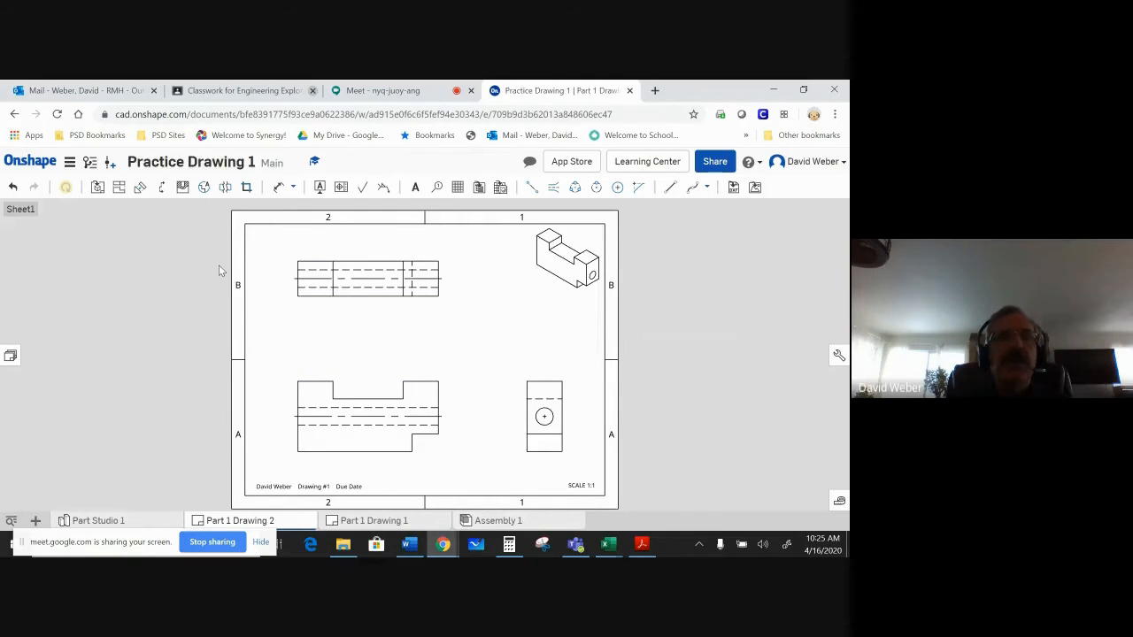
Dimension the overall length of the top view between its upper corners, placing the dimension above the view.
click(277, 191)
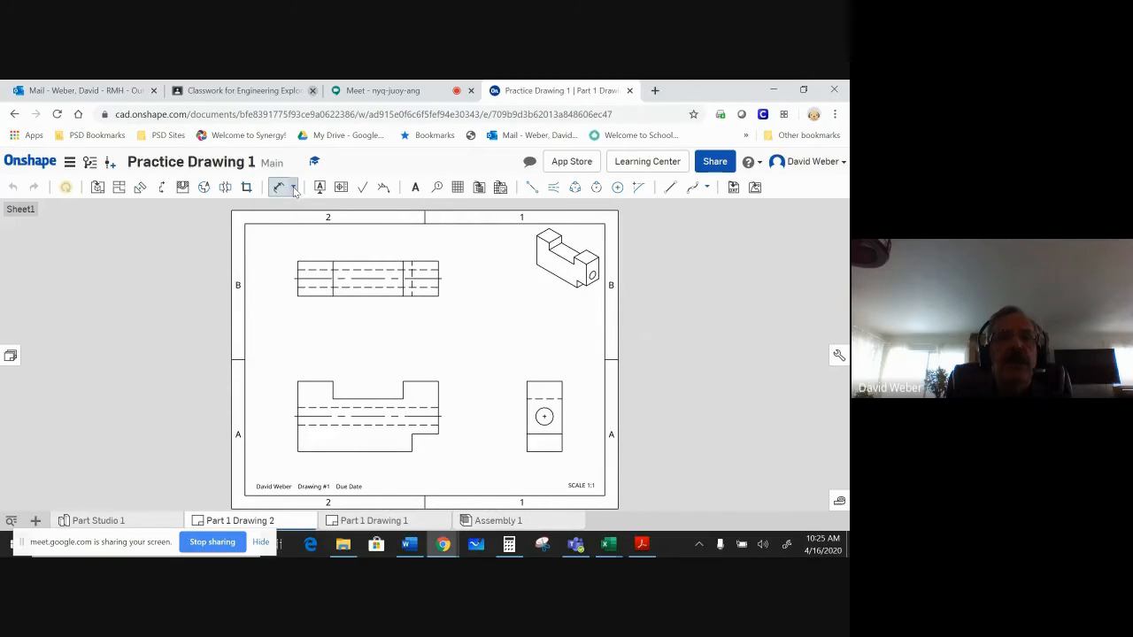
click(294, 189)
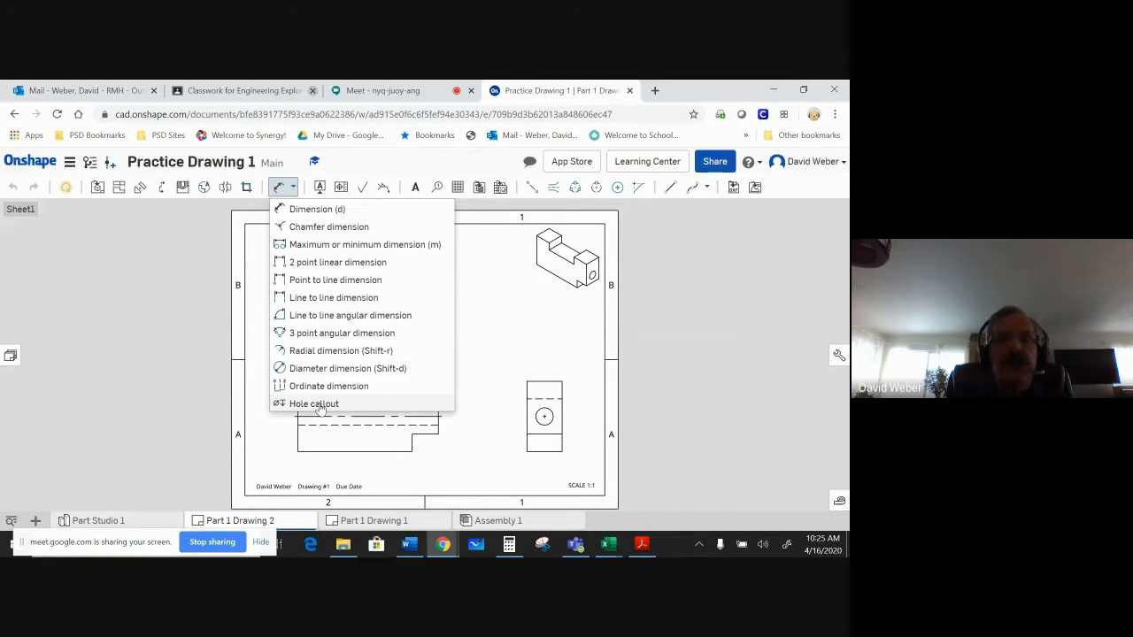
click(308, 211)
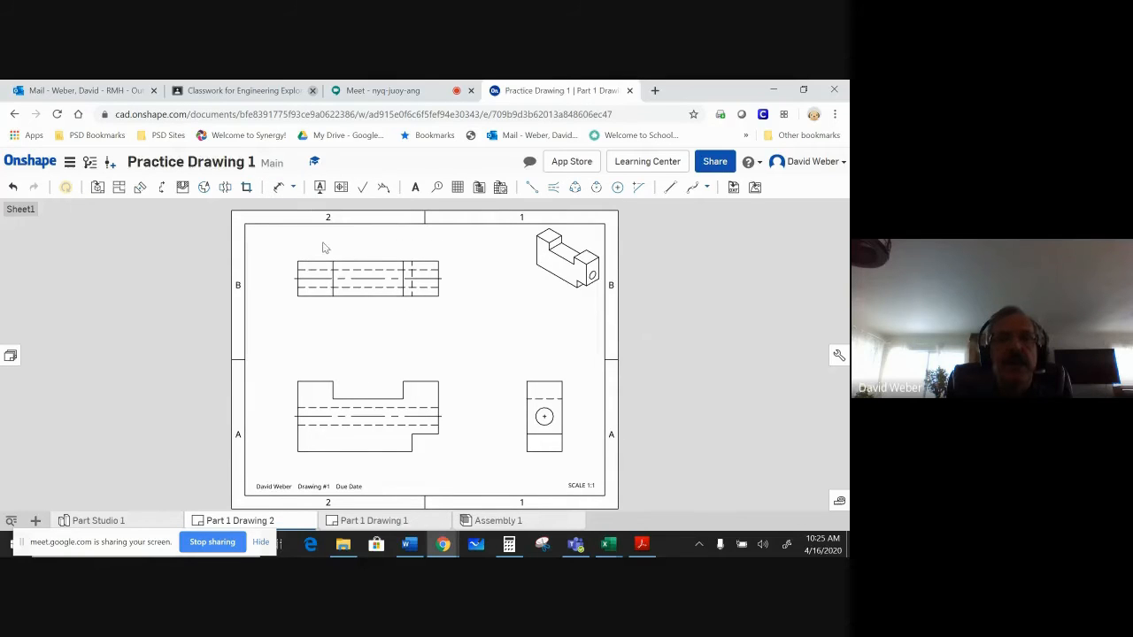
click(275, 192)
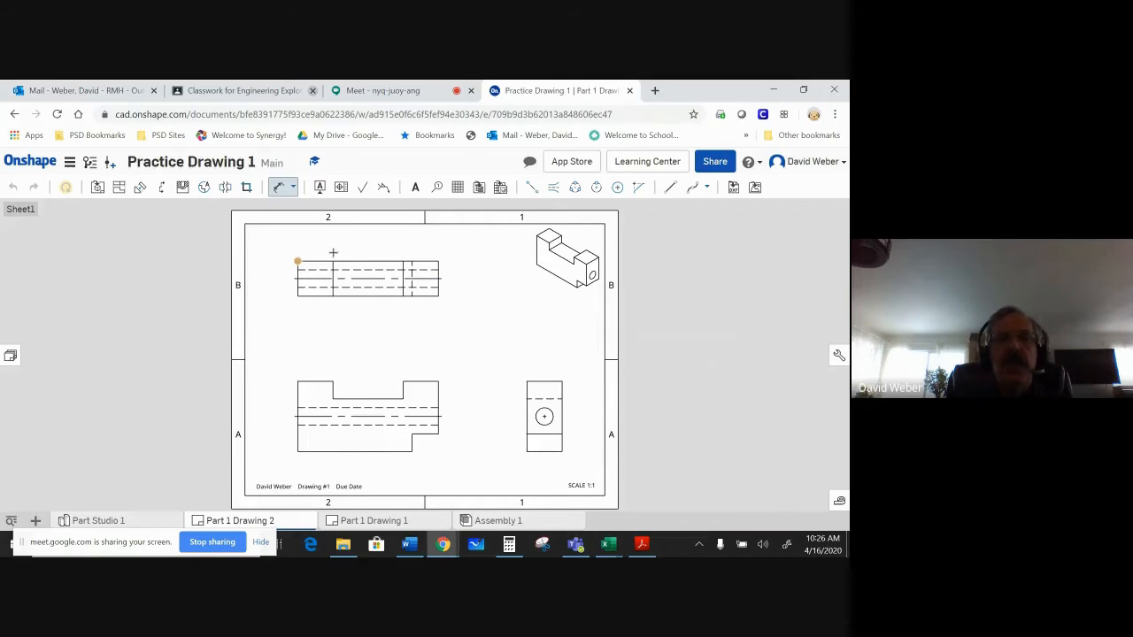
click(438, 261)
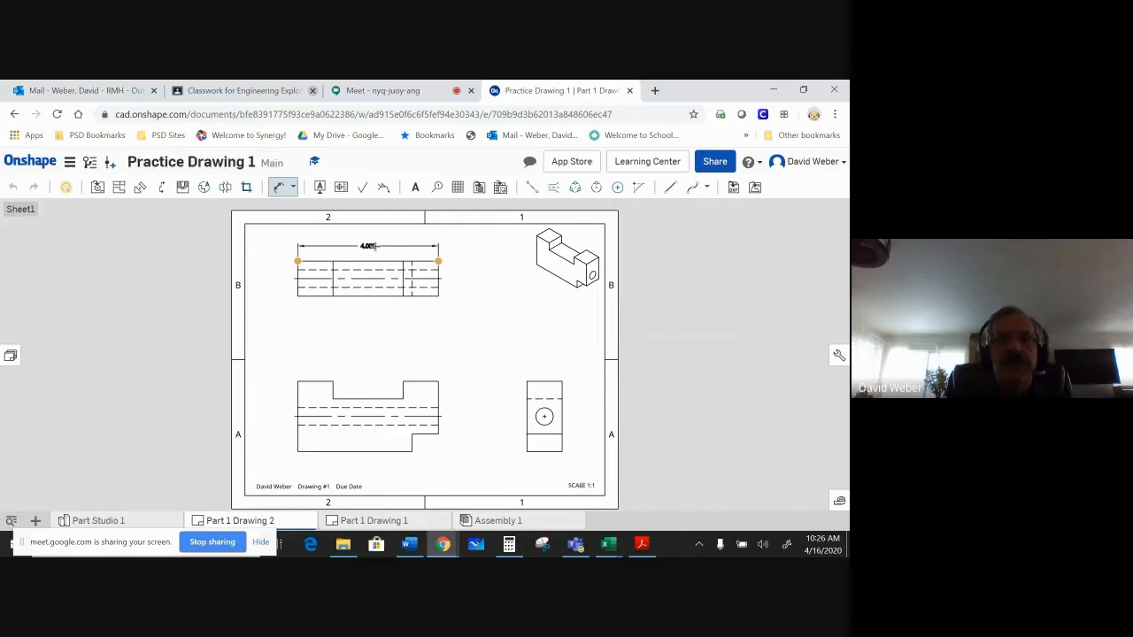
click(373, 247)
Add an overall length dimension above the front view, and delete that duplicate dimension.
click(439, 381)
click(371, 367)
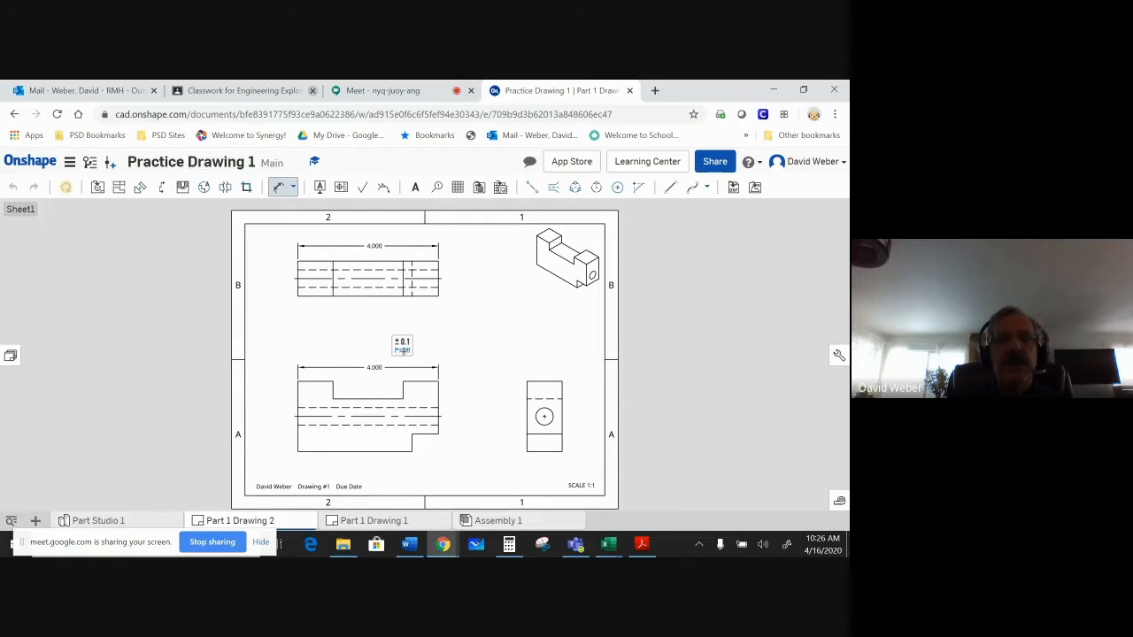
click(279, 188)
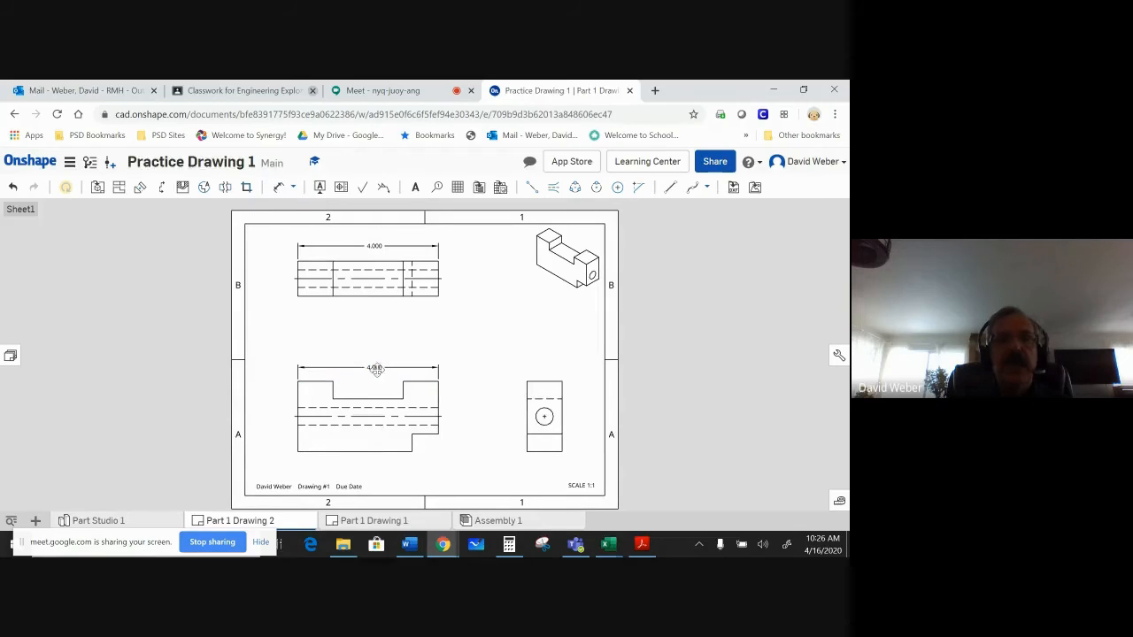
click(375, 368)
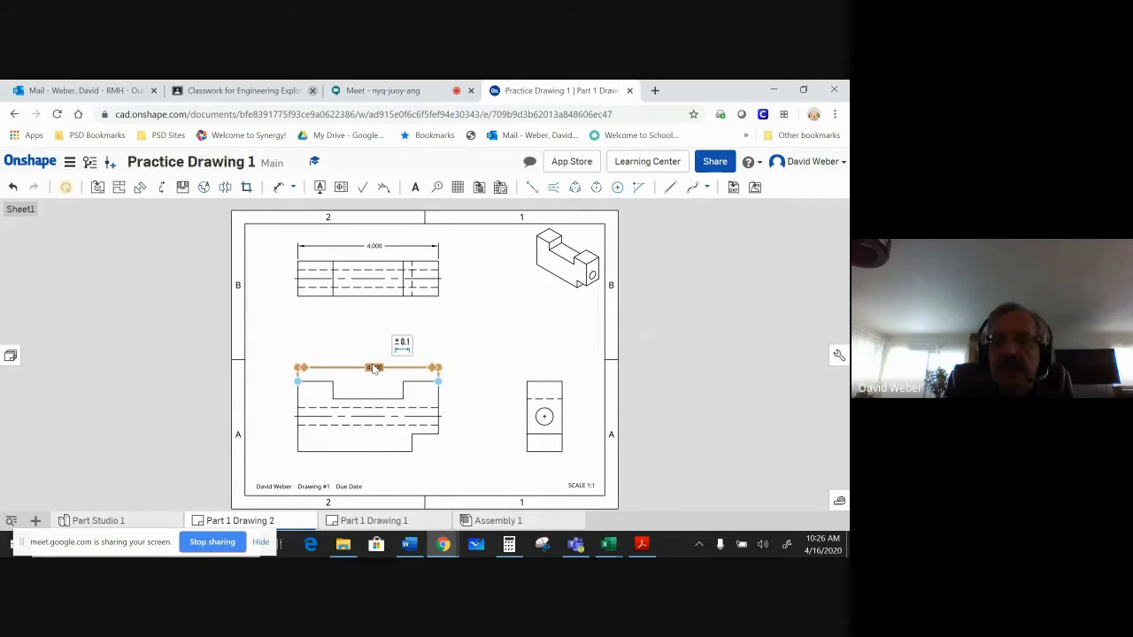
key(Delete)
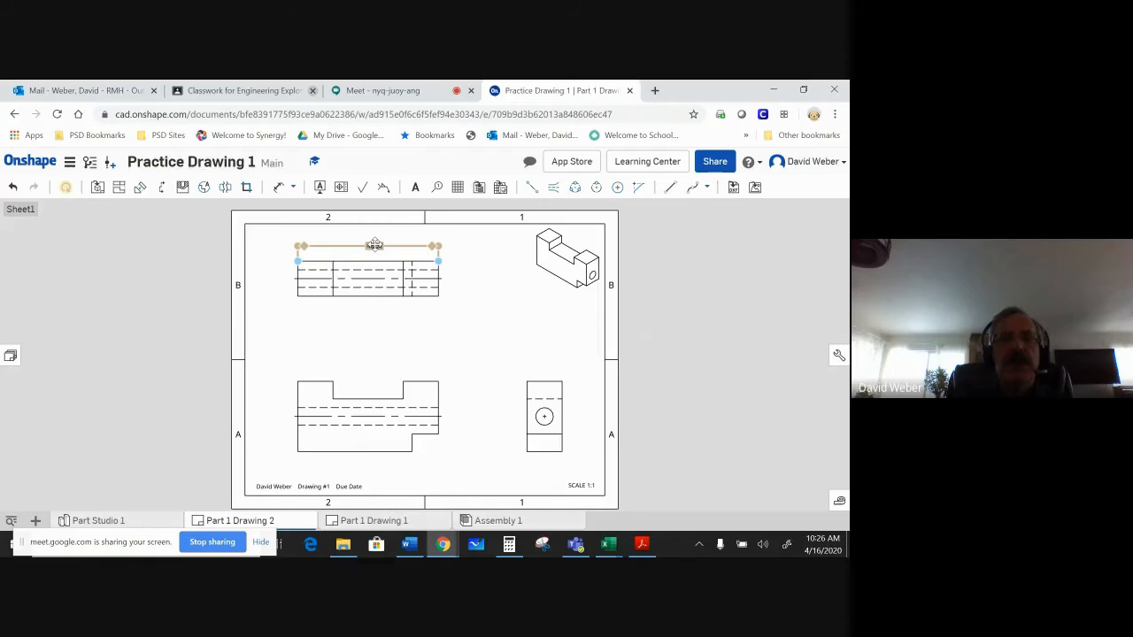
Move the overall length dimension down onto the top view and back to just above its upper edge.
drag(375, 244, 375, 285)
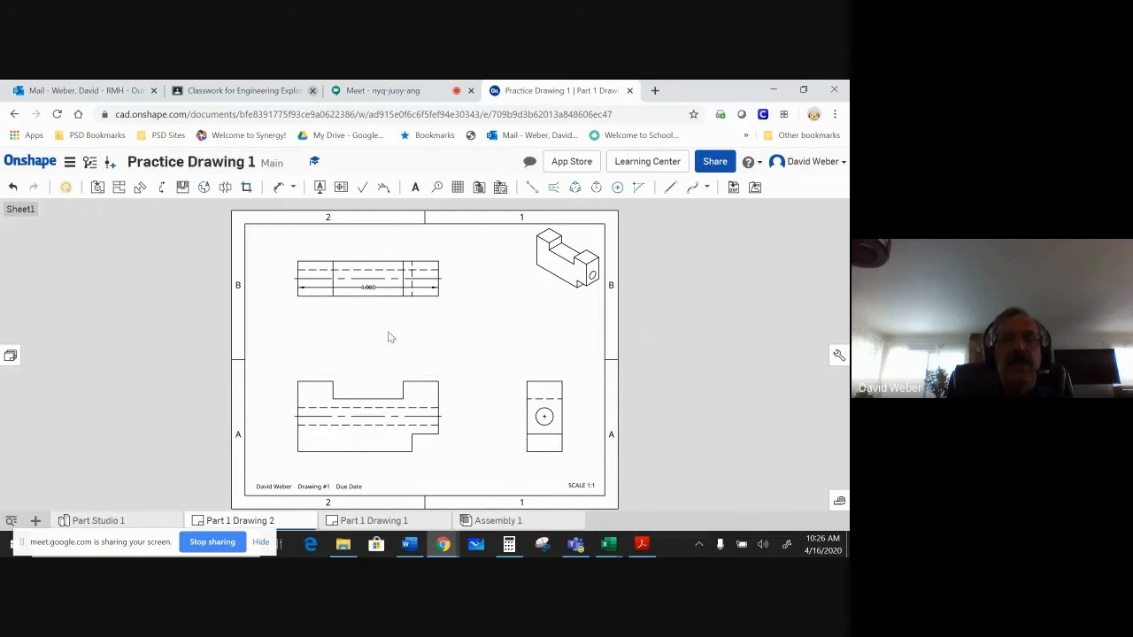
click(369, 285)
drag(369, 285, 370, 250)
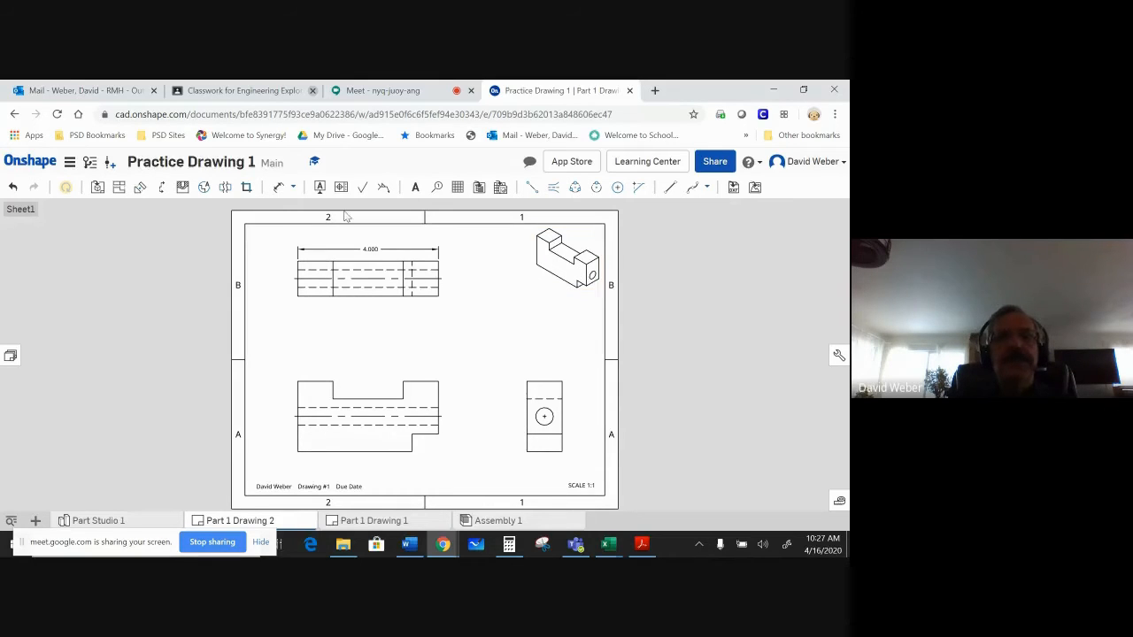
Dimension the part's depth between the right-hand corners of the top view, placing it beside the right edge.
click(279, 189)
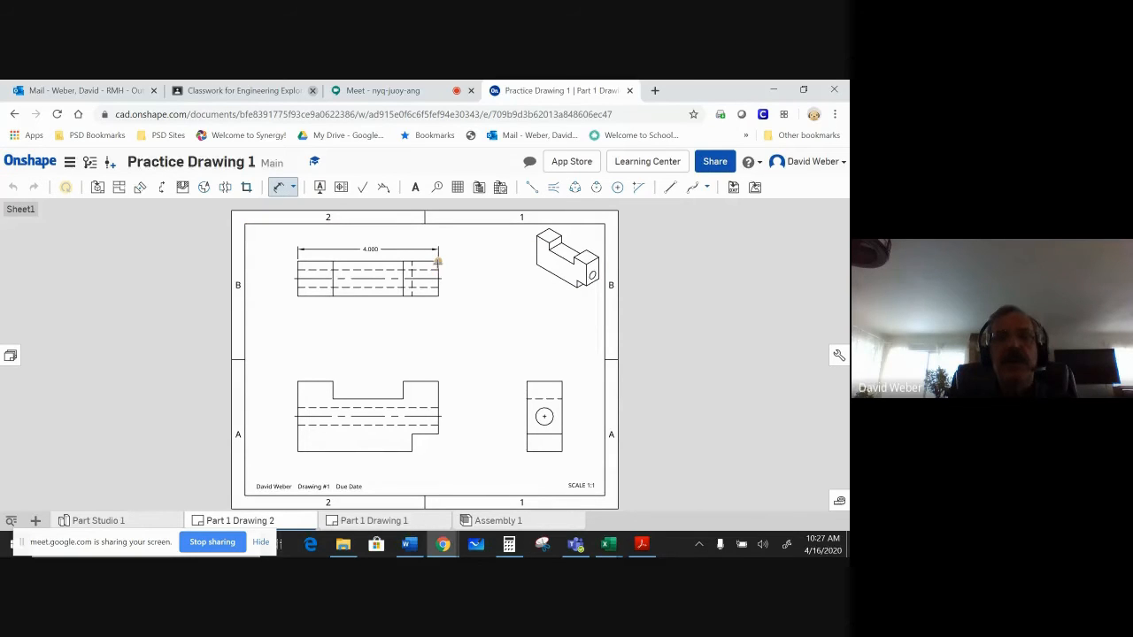
click(437, 296)
click(455, 278)
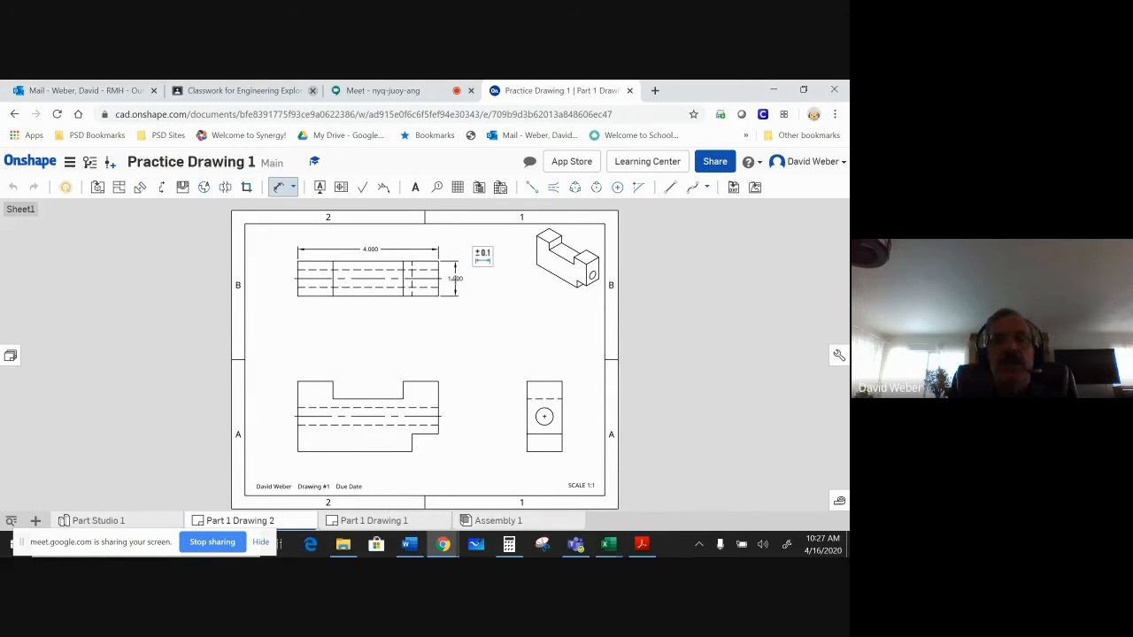
Dimension the widths of both raised ends and the notch between them, aligned in one row above the front view.
click(312, 379)
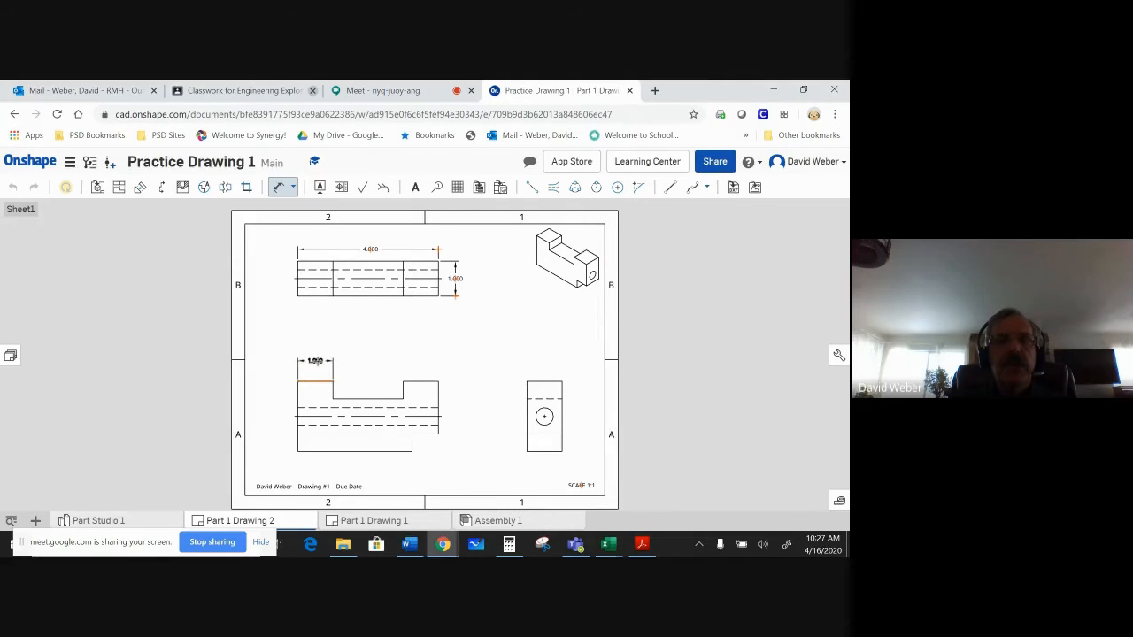
click(316, 361)
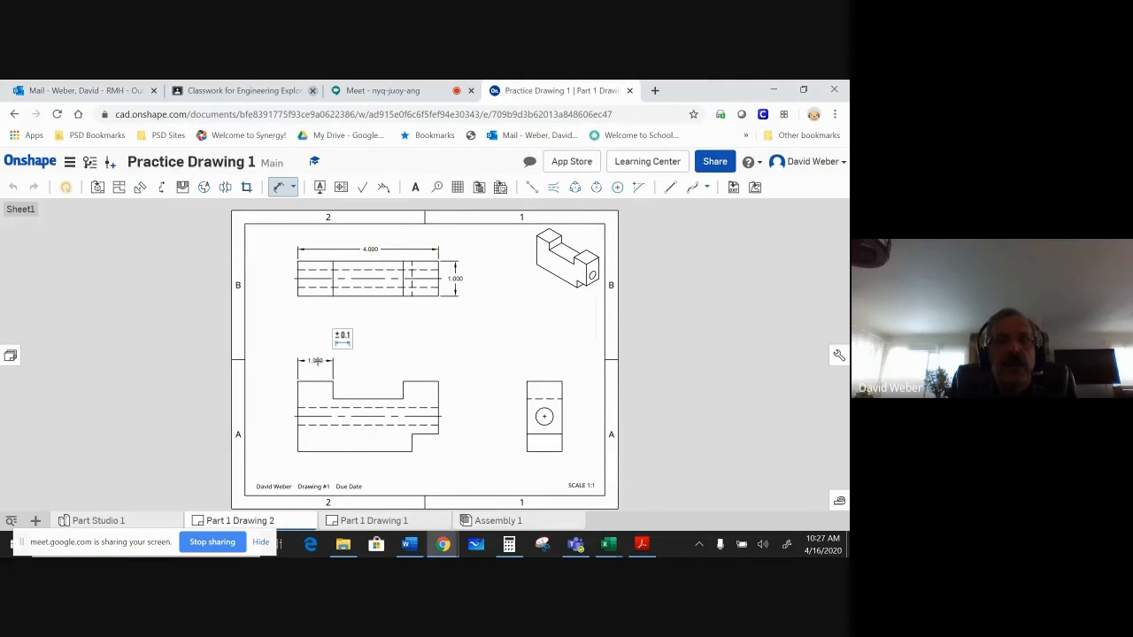
click(418, 380)
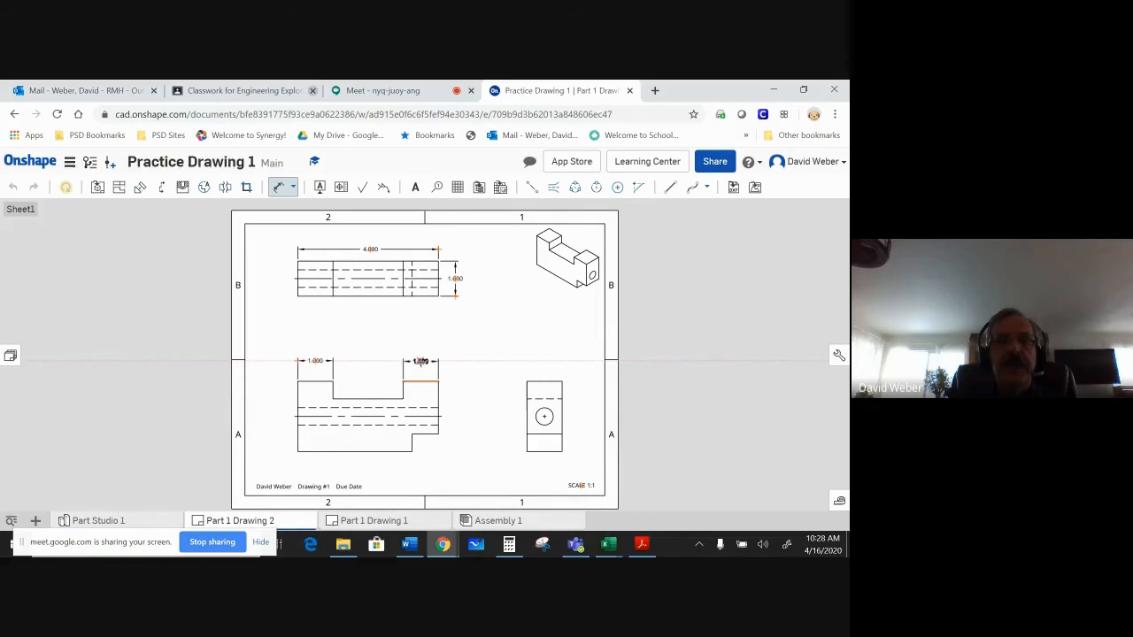
click(422, 361)
click(368, 398)
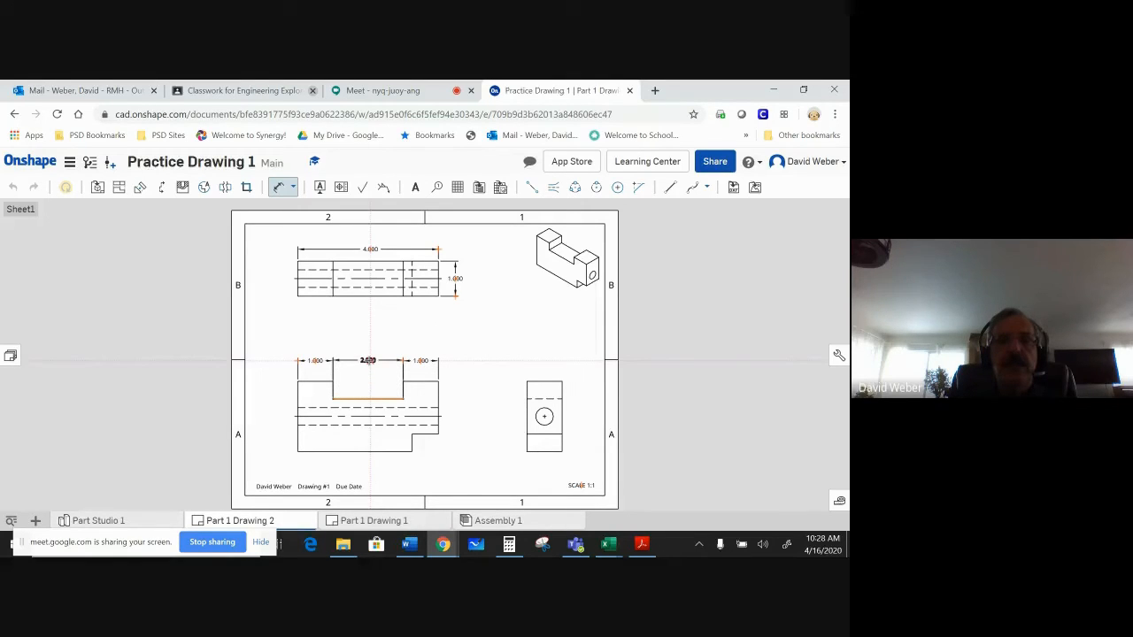
drag(368, 360, 370, 360)
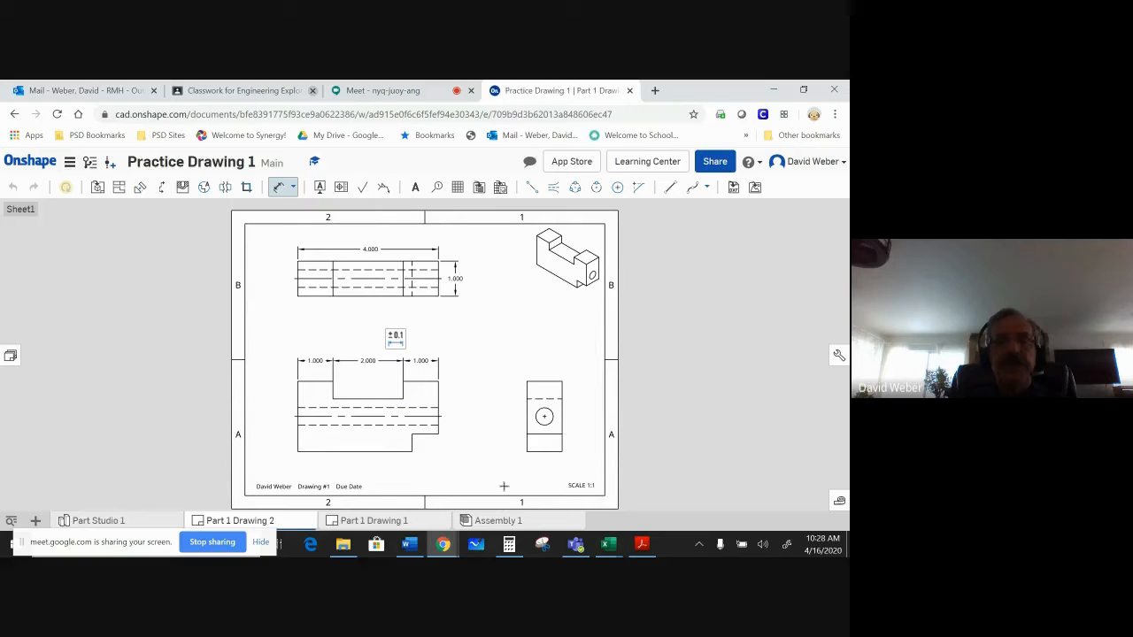
Dimension the height of the front view's lower-right step and of the right edge above it, aligned beside the view.
click(415, 442)
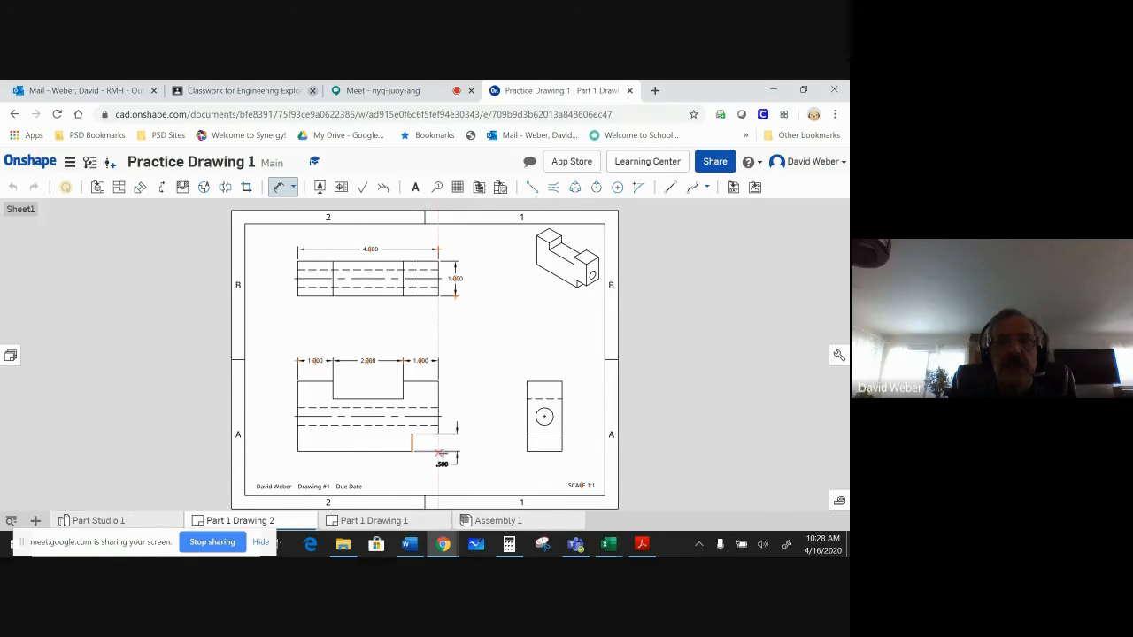
click(437, 457)
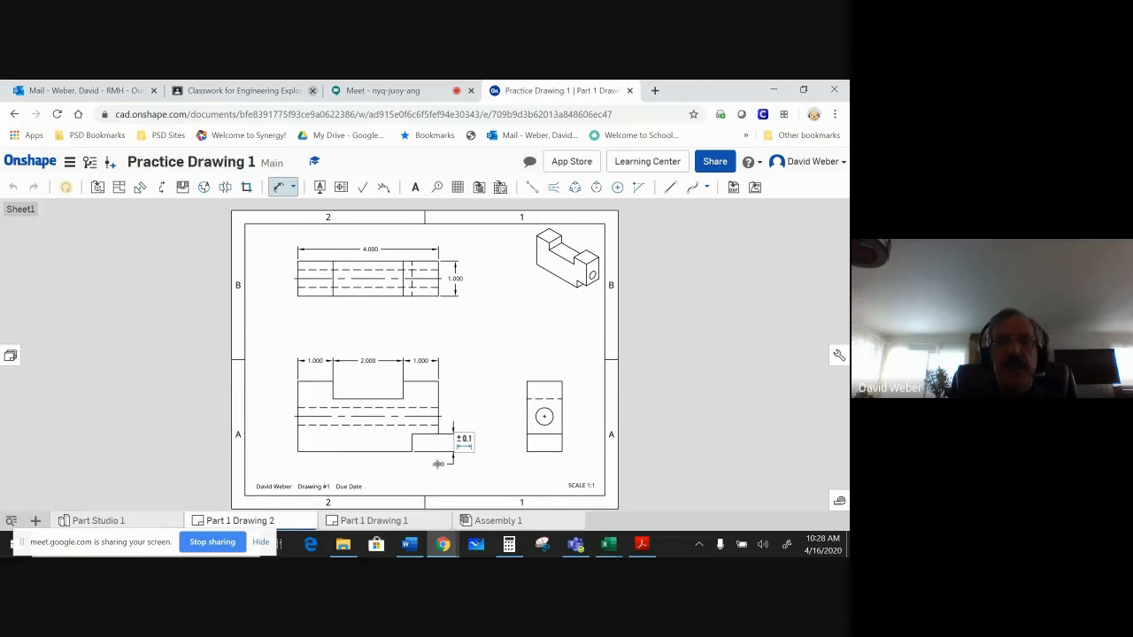
click(438, 381)
click(438, 434)
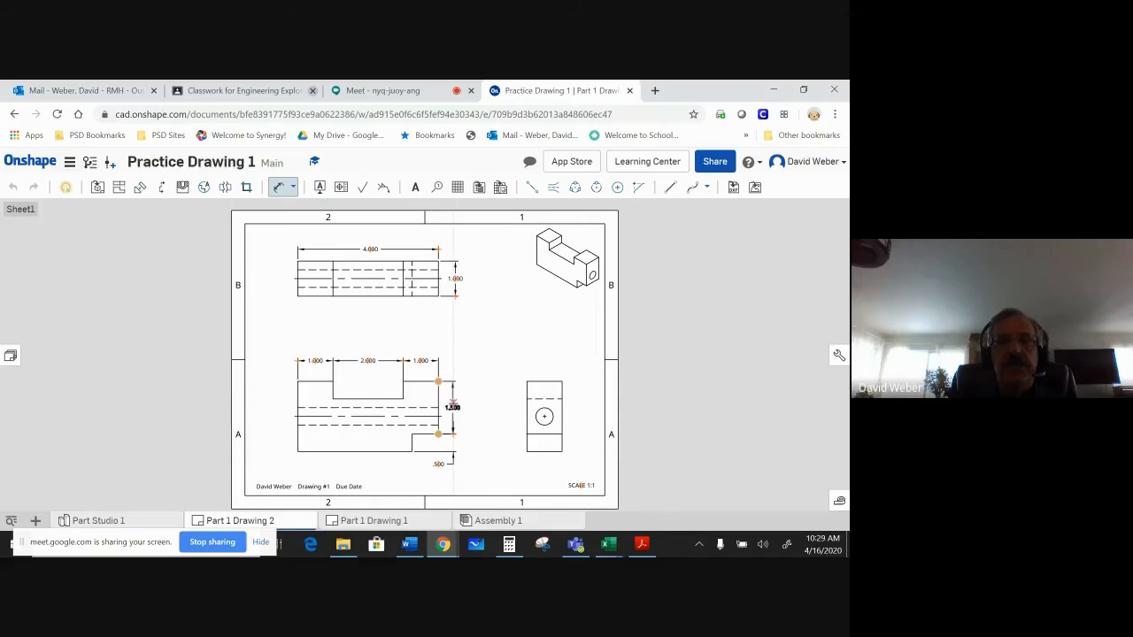
click(452, 407)
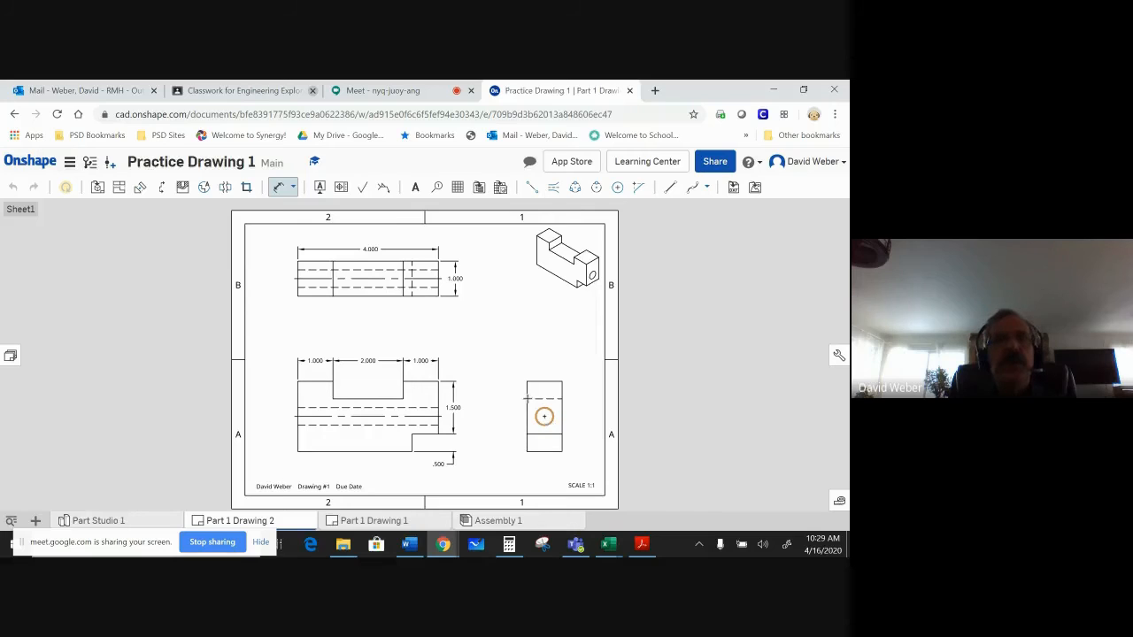
Add a diameter dimension to the hole in the side view, with its text above and left of the view.
click(293, 189)
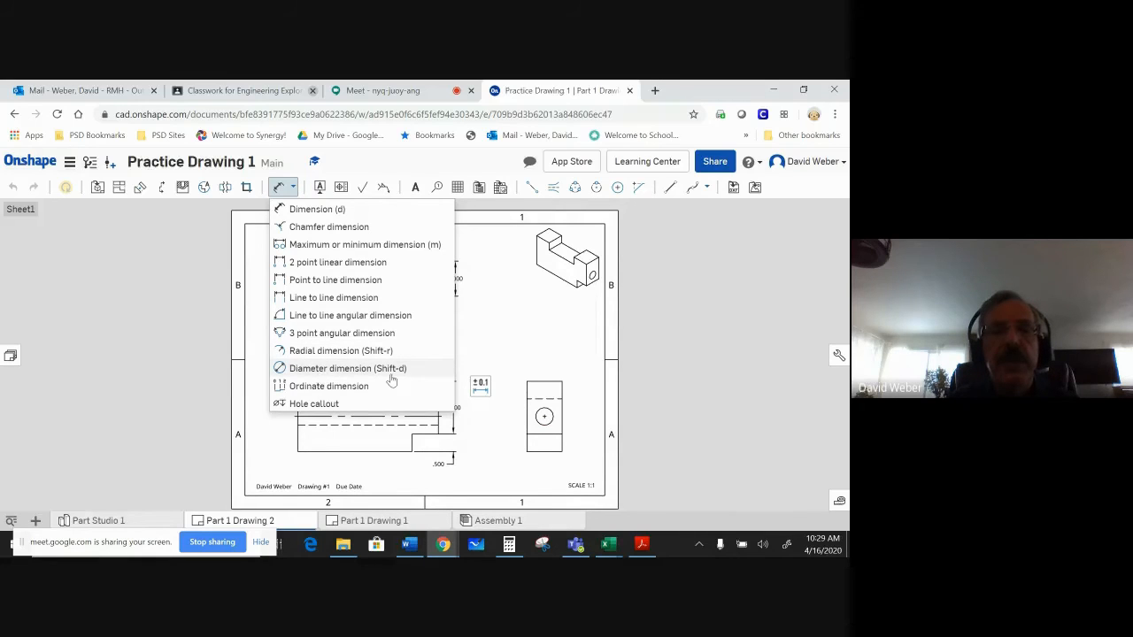
click(347, 368)
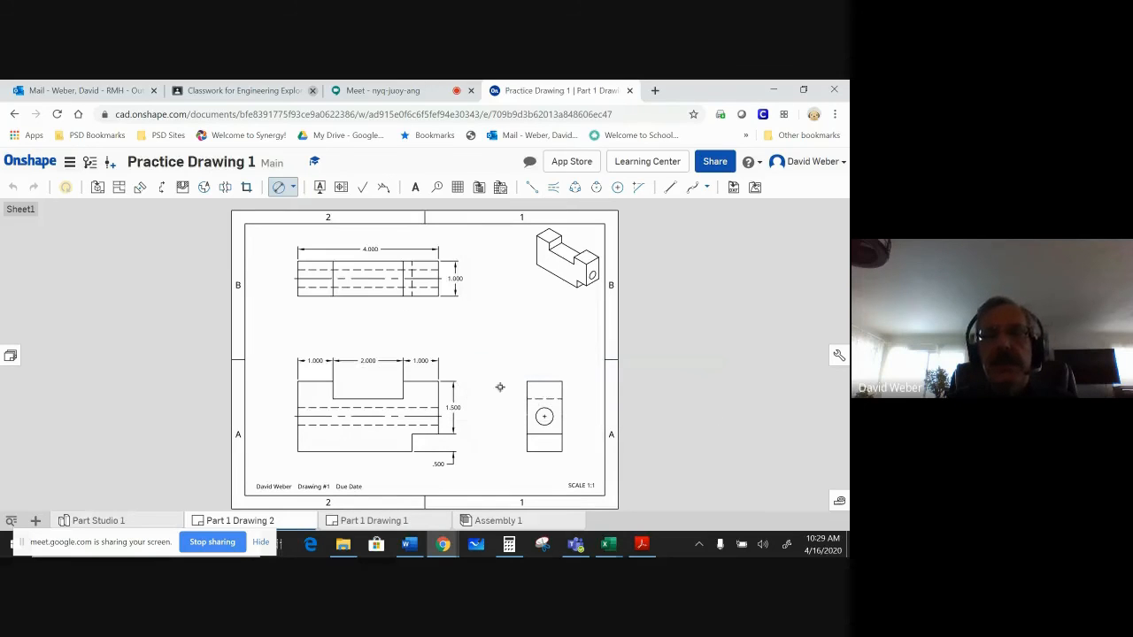
click(549, 411)
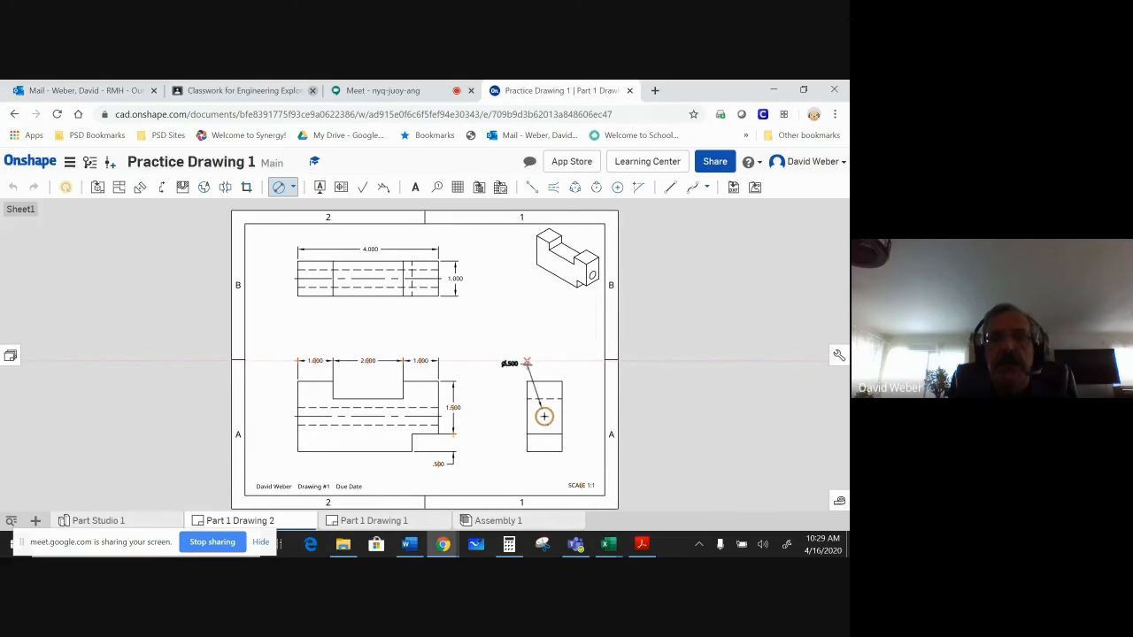
click(527, 362)
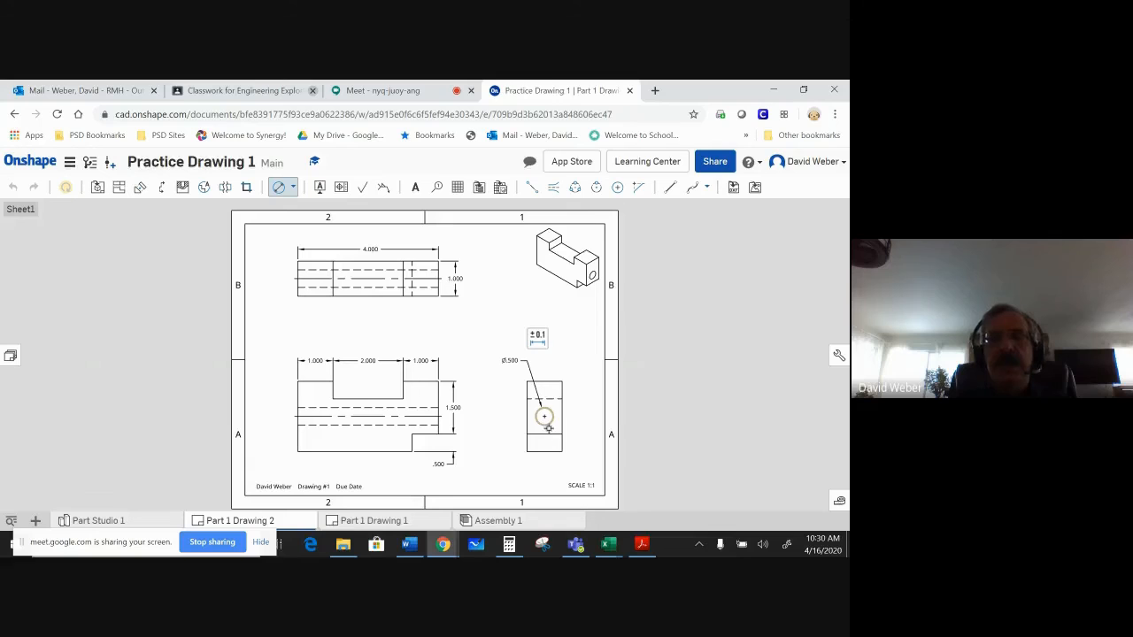
Locate the hole in the side view with dimensions from its center to the bottom edge and to the right edge.
click(293, 189)
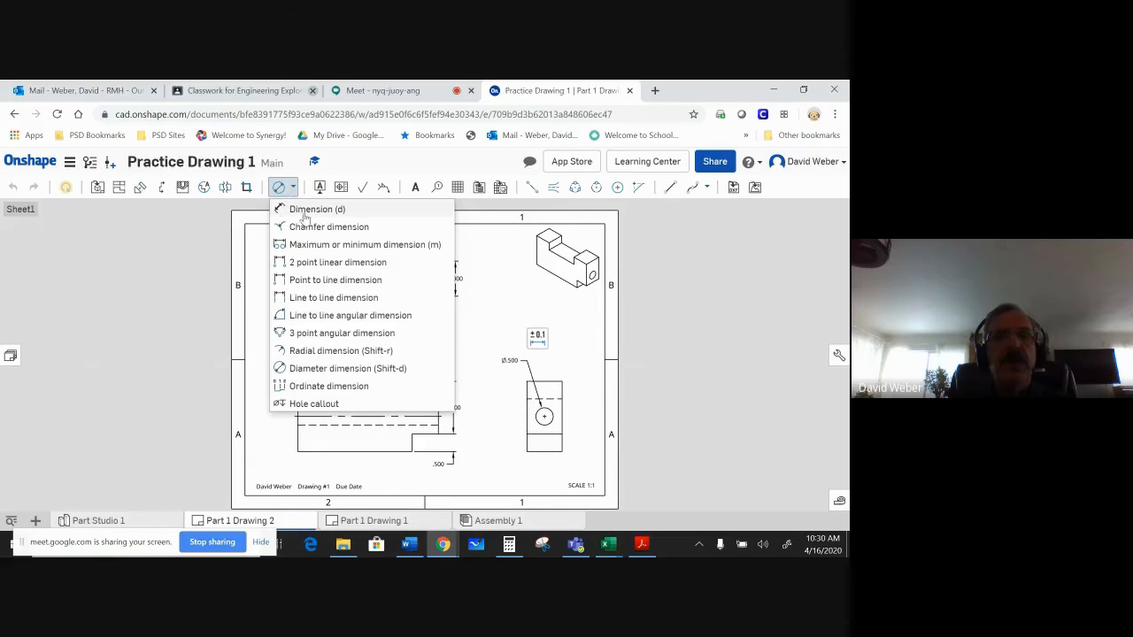
click(306, 402)
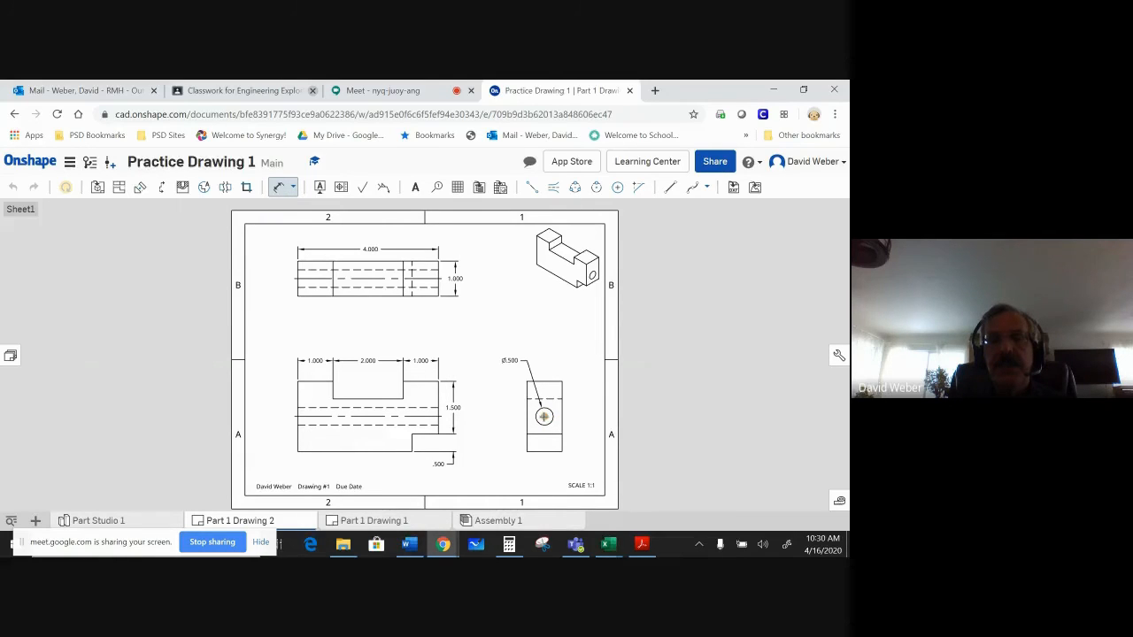
click(544, 417)
click(547, 452)
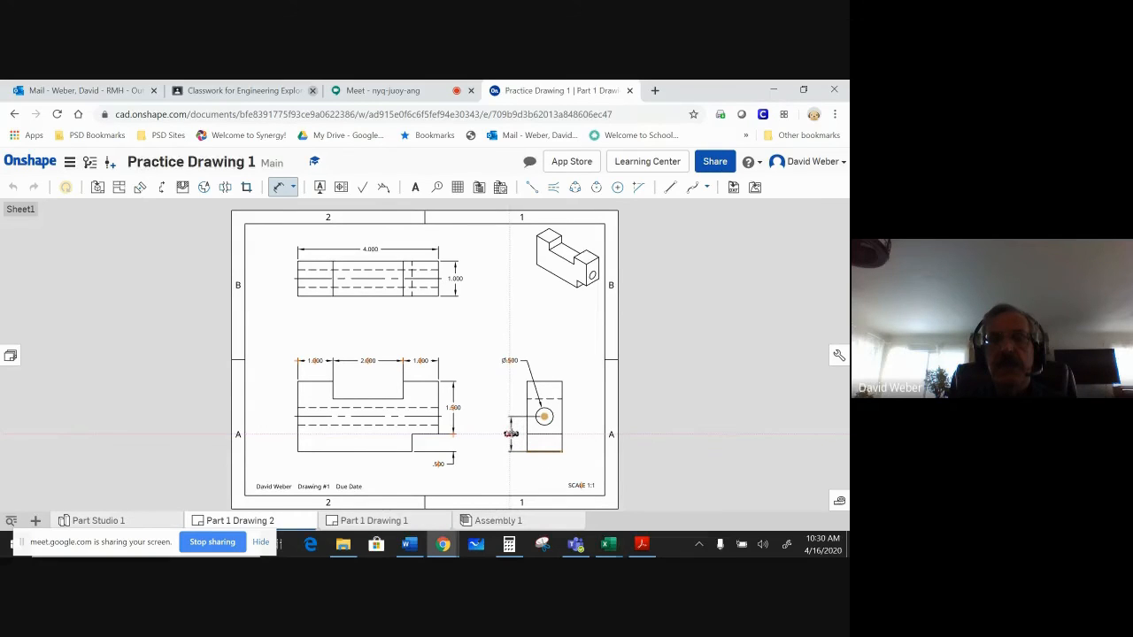
click(511, 433)
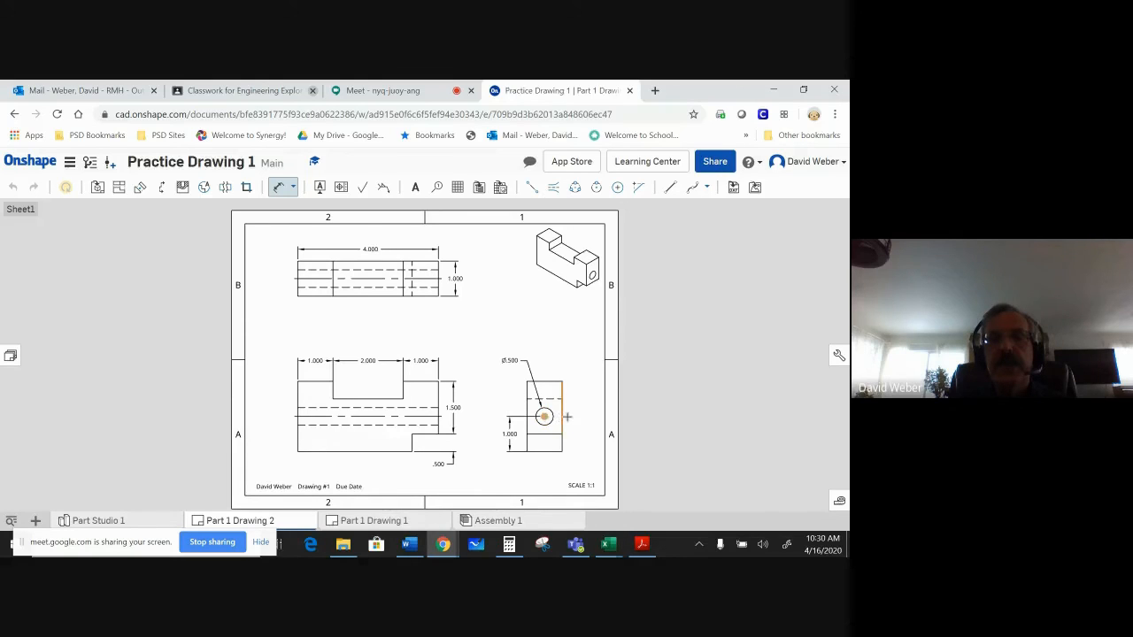
click(563, 415)
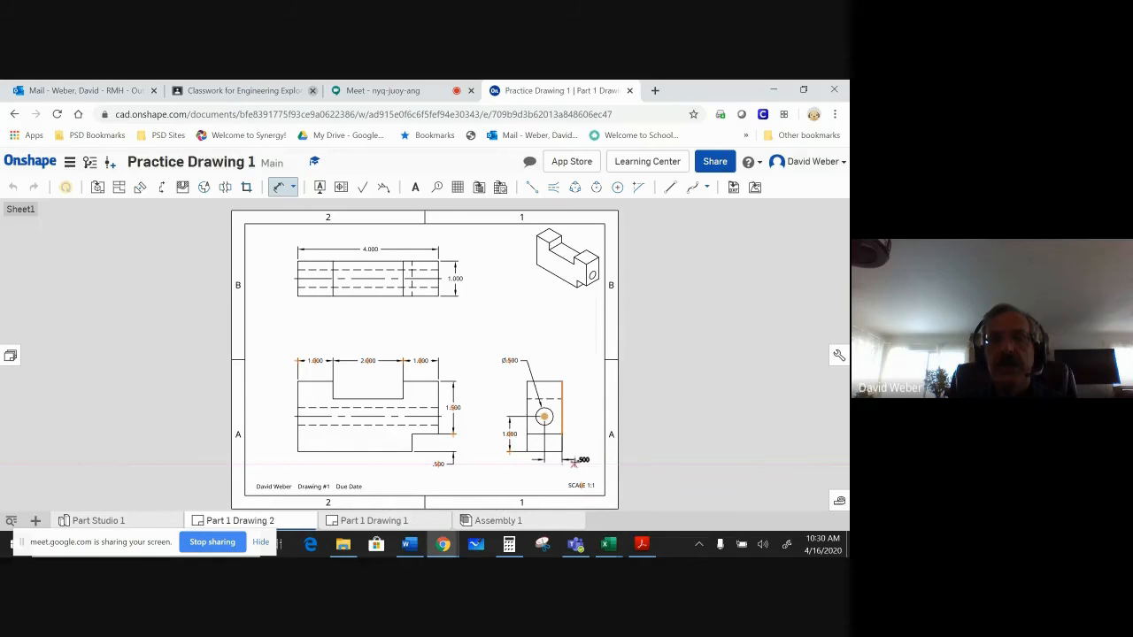
click(573, 463)
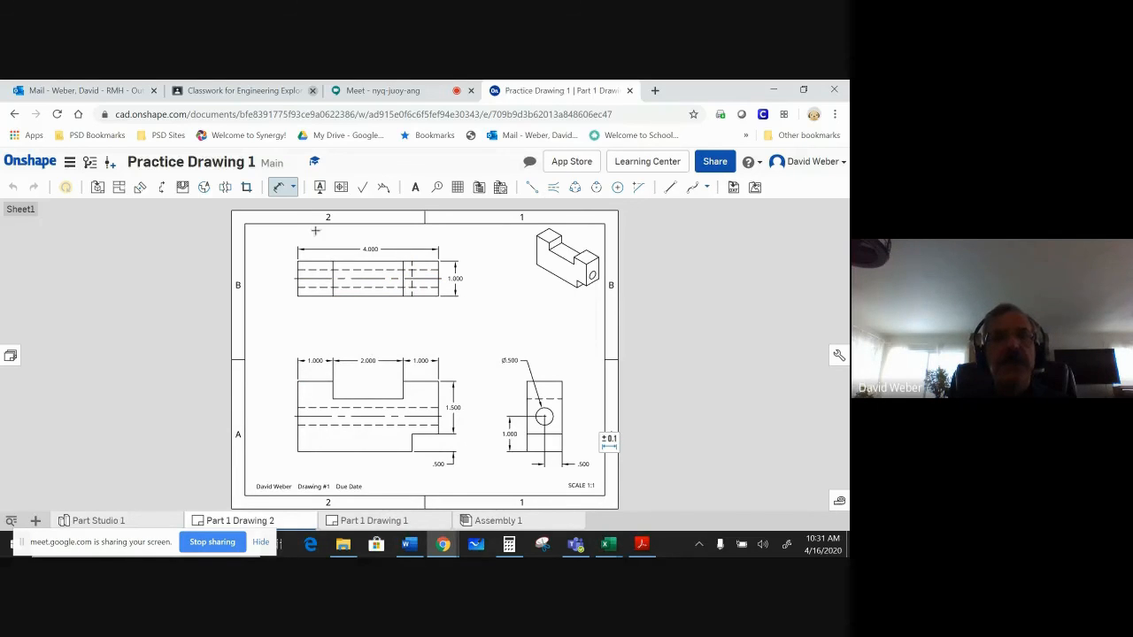
Dimension the notch depth beside the front view, and the lower-right step's width and the bottom edge's length beneath it.
click(334, 392)
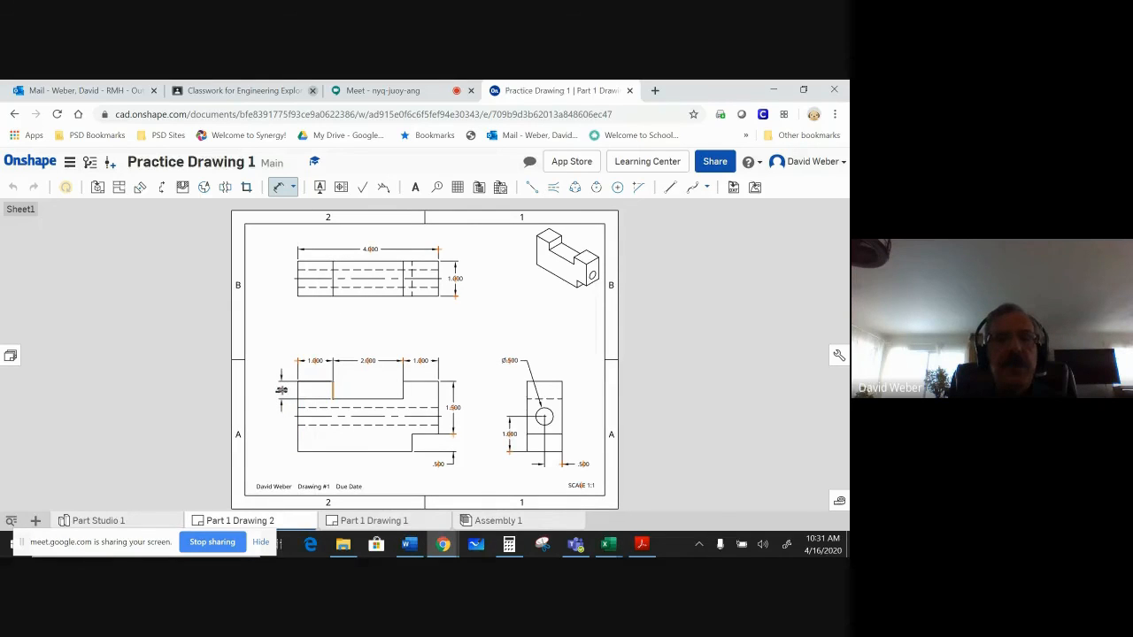
click(280, 390)
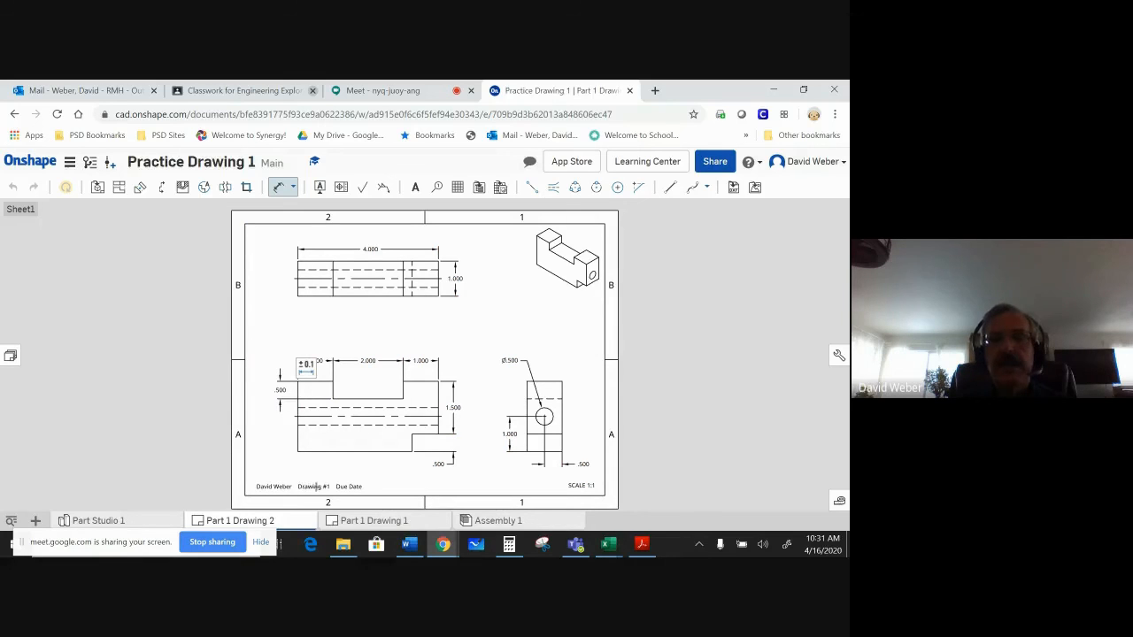
click(422, 434)
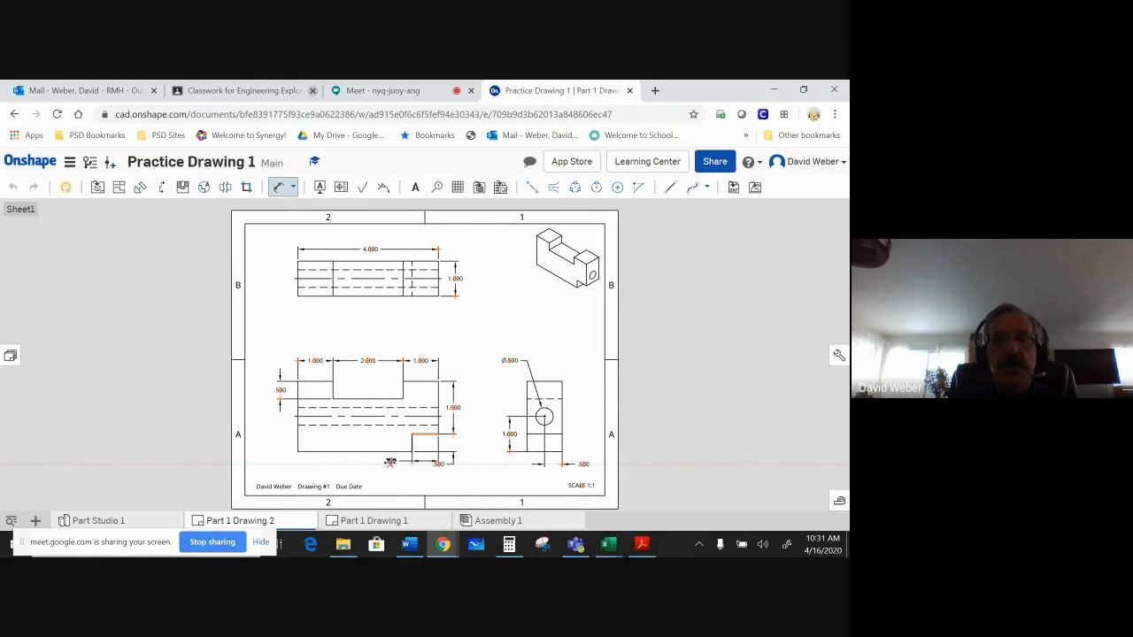
click(390, 463)
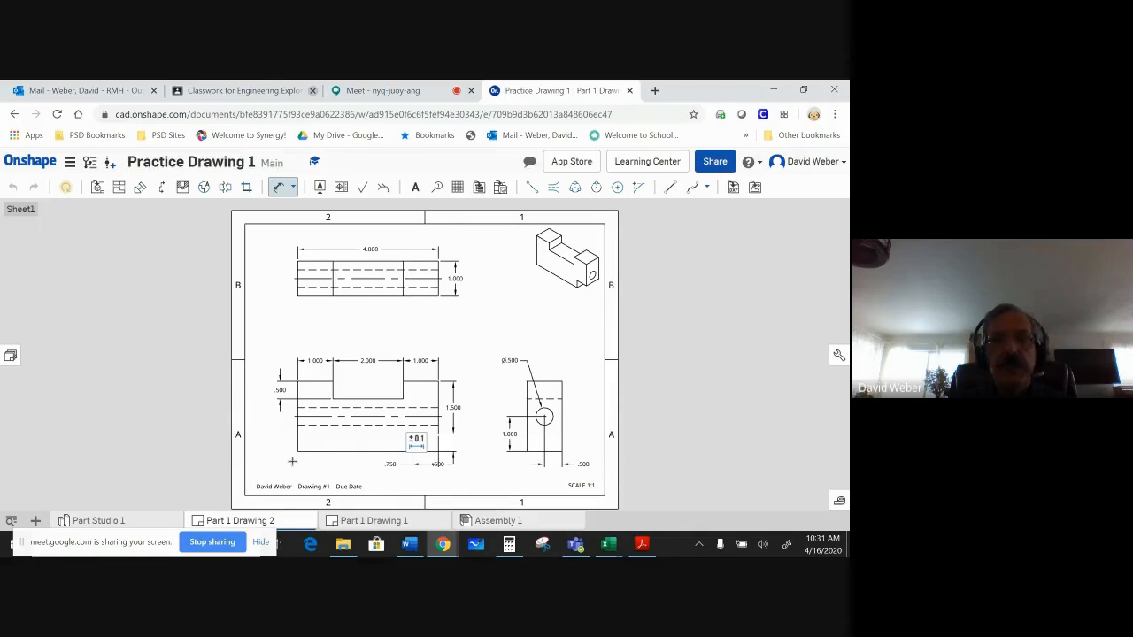
click(352, 453)
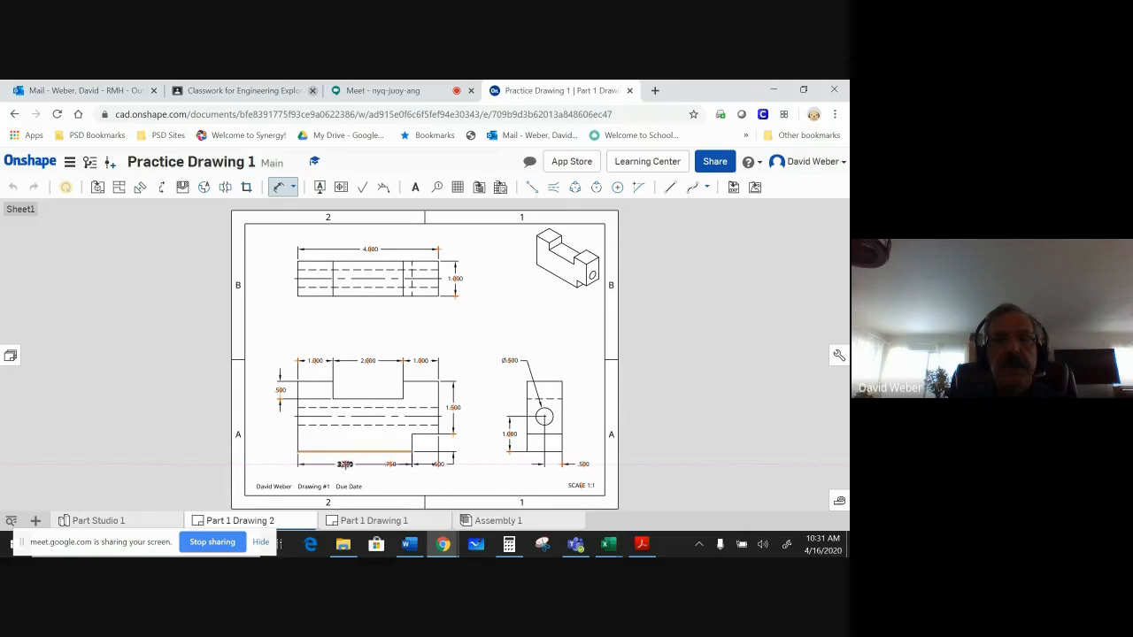
click(345, 464)
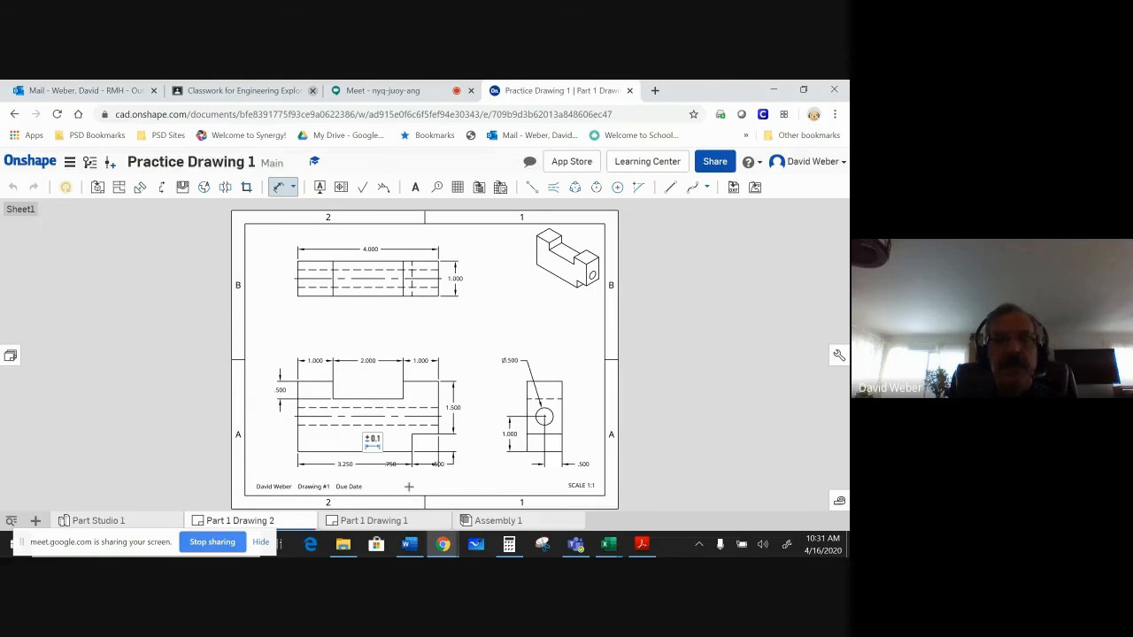
Separate the overlapping dimensions below the front view: center the step width under the step and lower the bottom-edge length and step height texts.
click(279, 188)
click(392, 466)
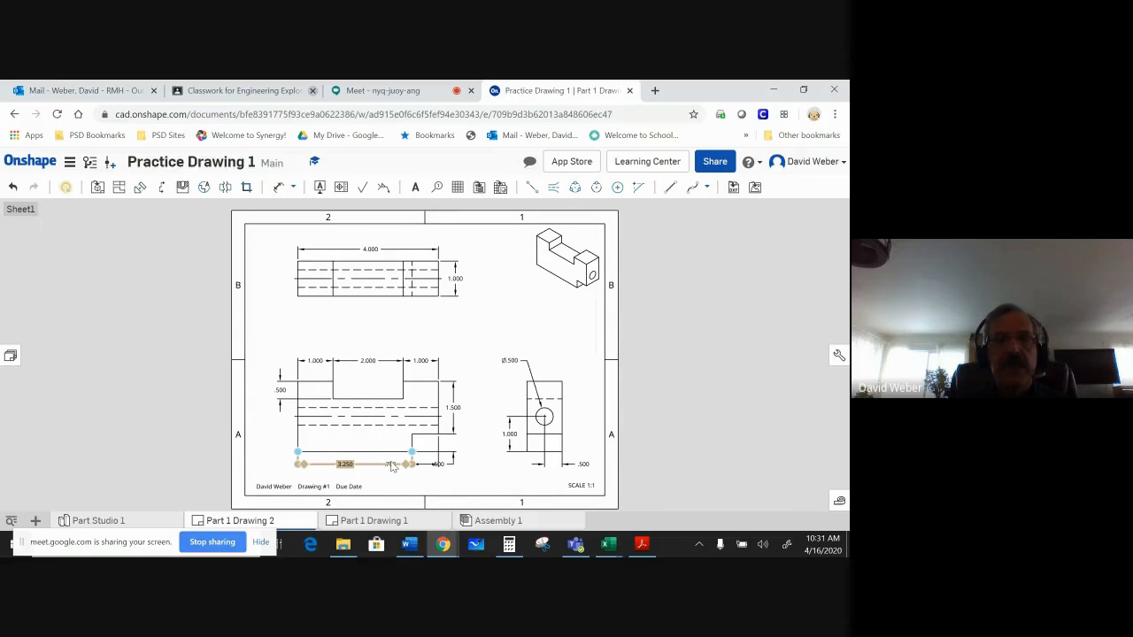
click(390, 462)
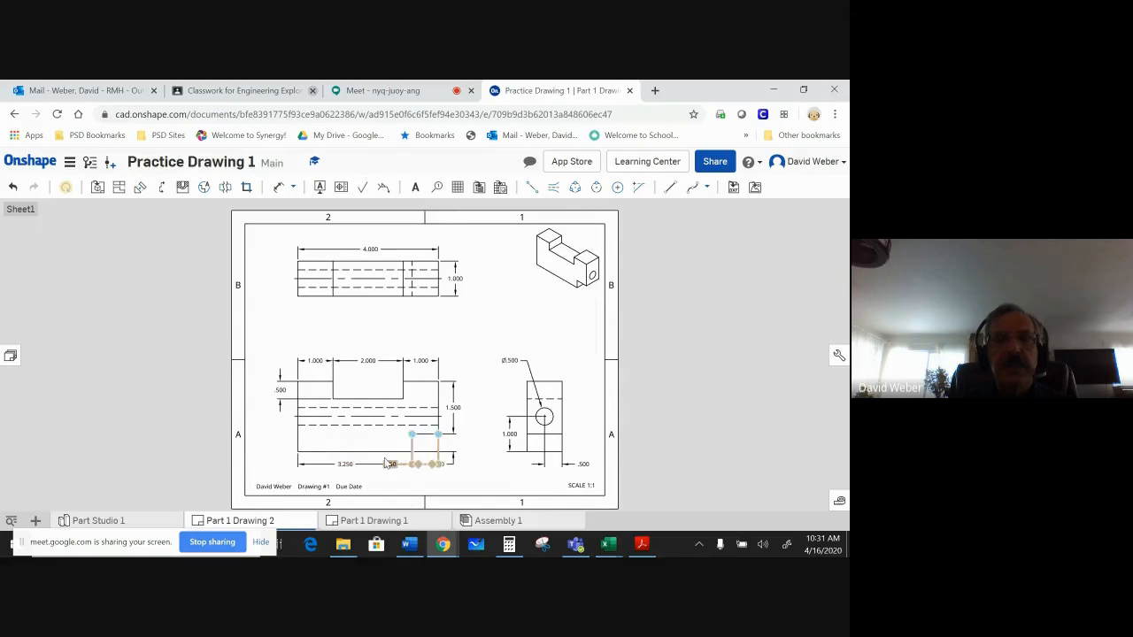
scroll(384, 458, up, 3)
scroll(384, 457, up, 2)
click(425, 471)
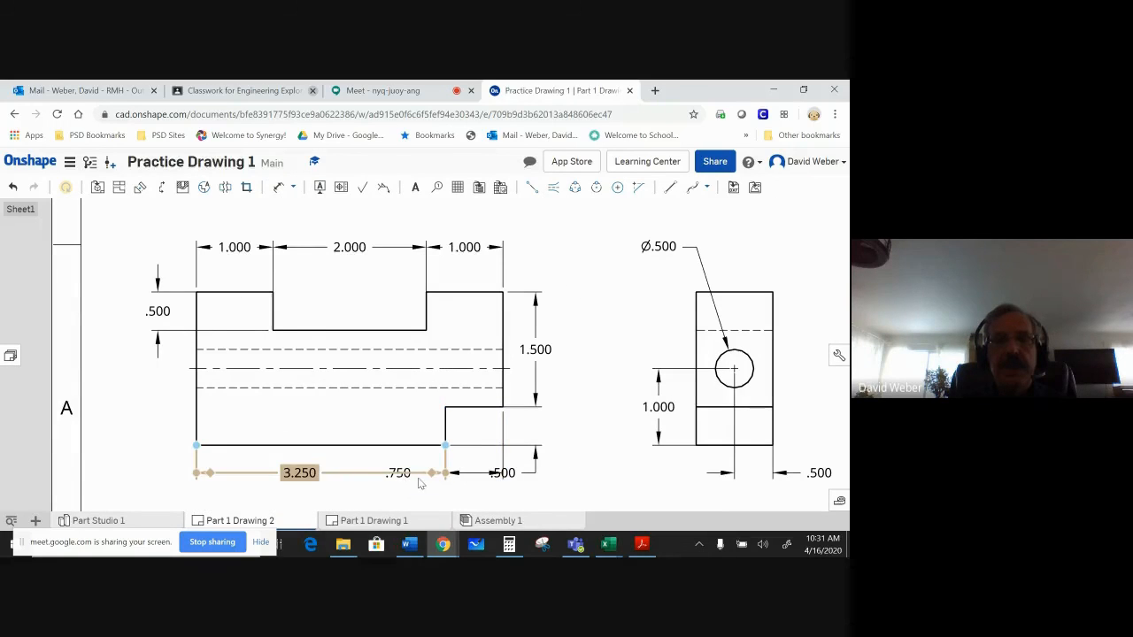
click(400, 472)
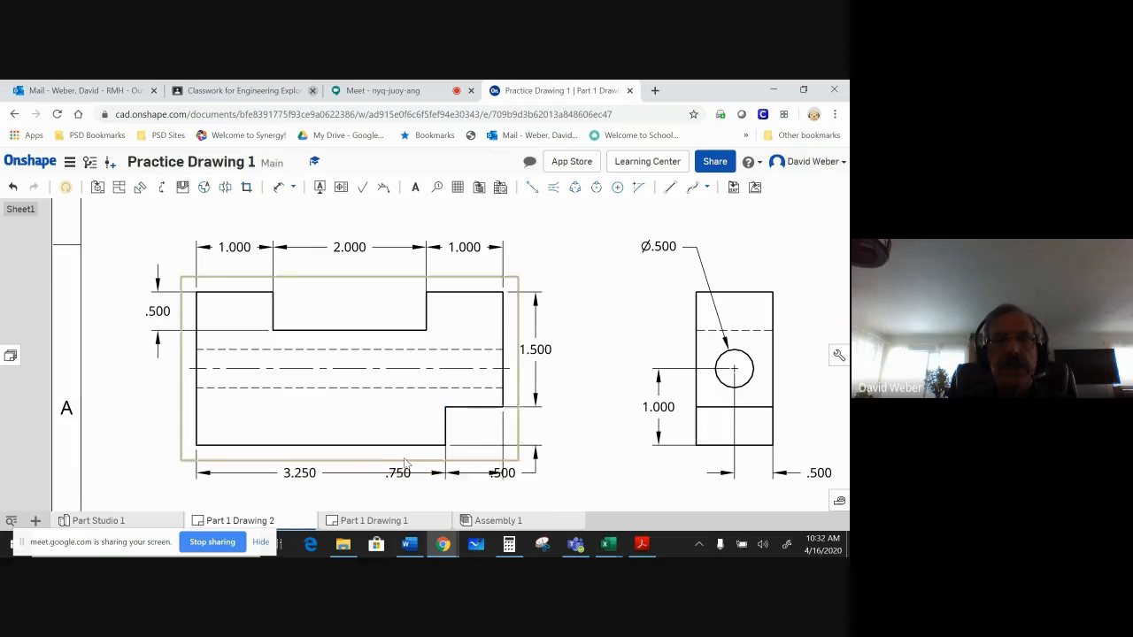
drag(398, 473, 474, 456)
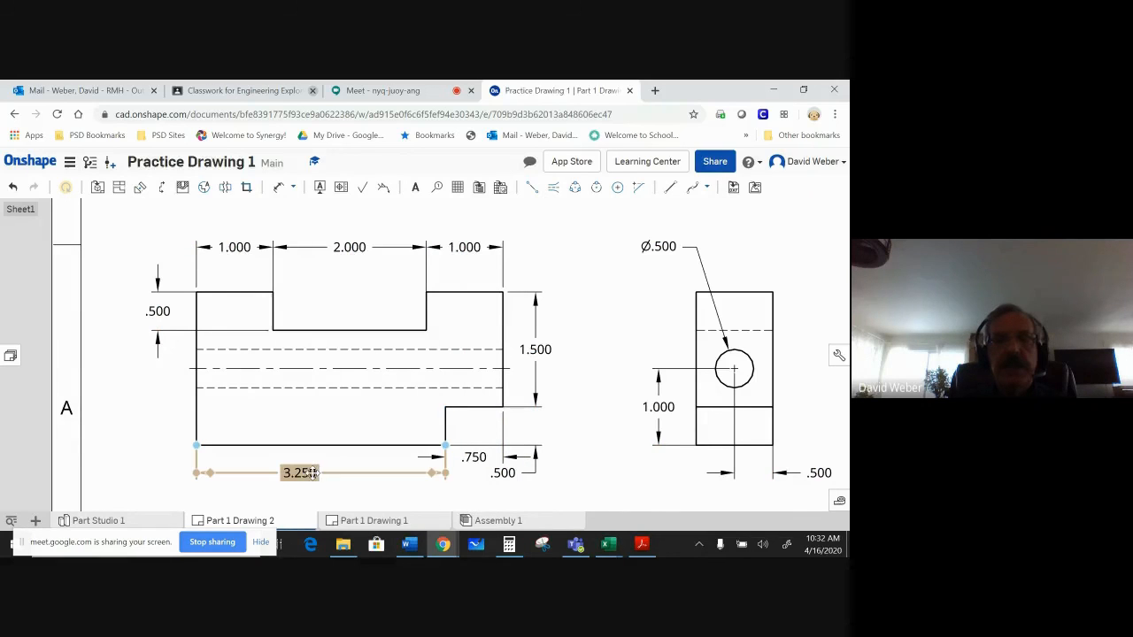
drag(312, 474, 311, 486)
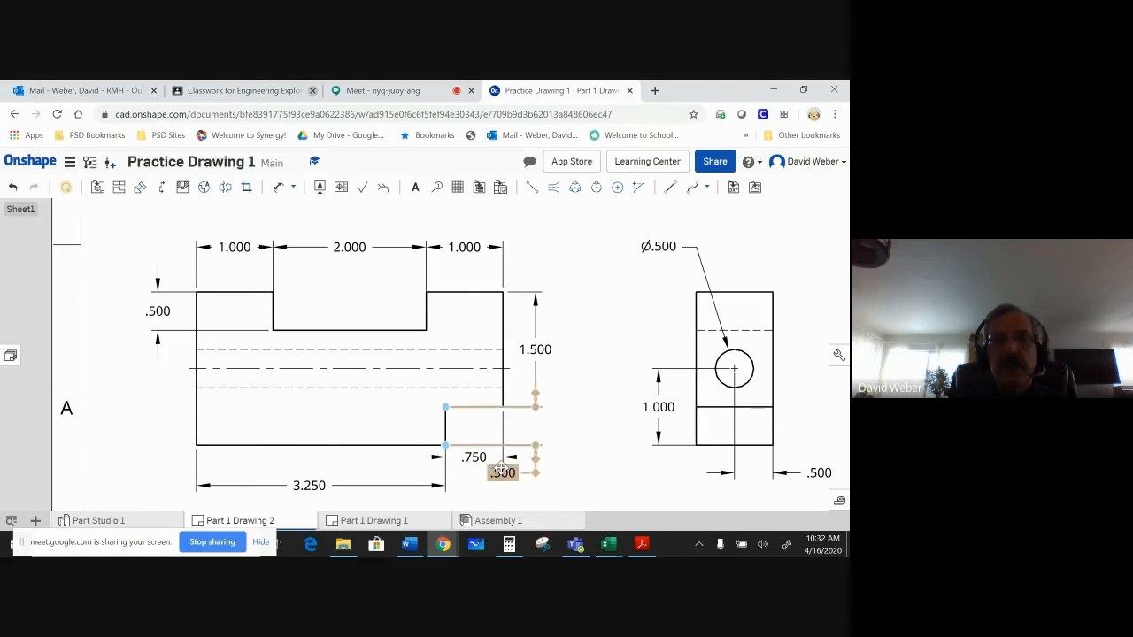
drag(501, 471, 501, 486)
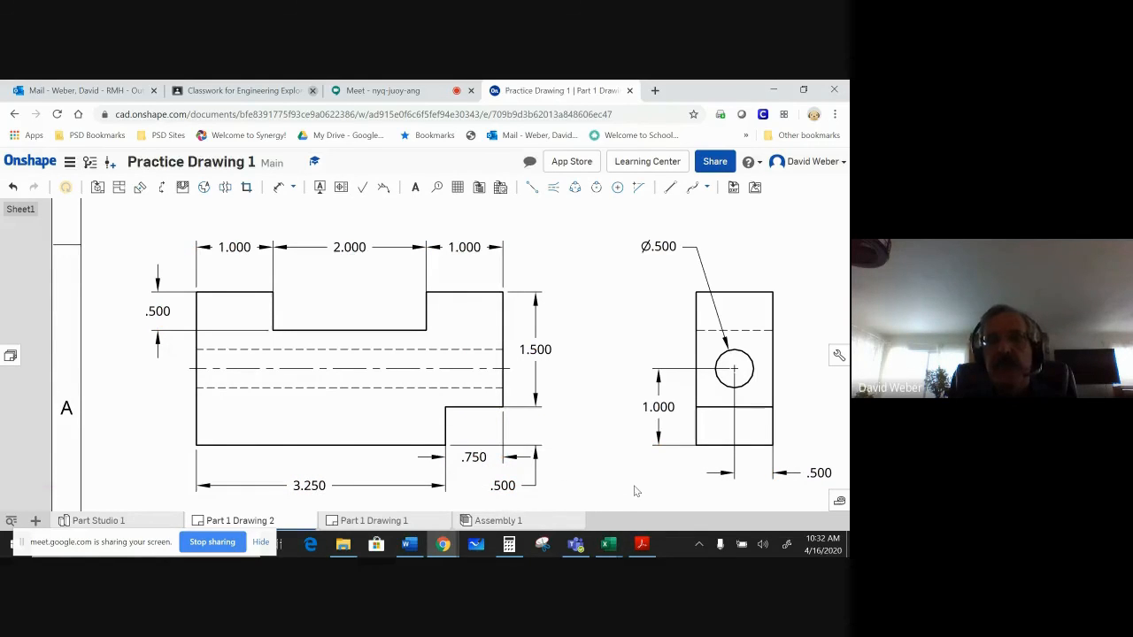
mouse_move(502, 485)
mouse_down()
mouse_move(557, 486)
mouse_move(502, 485)
mouse_up()
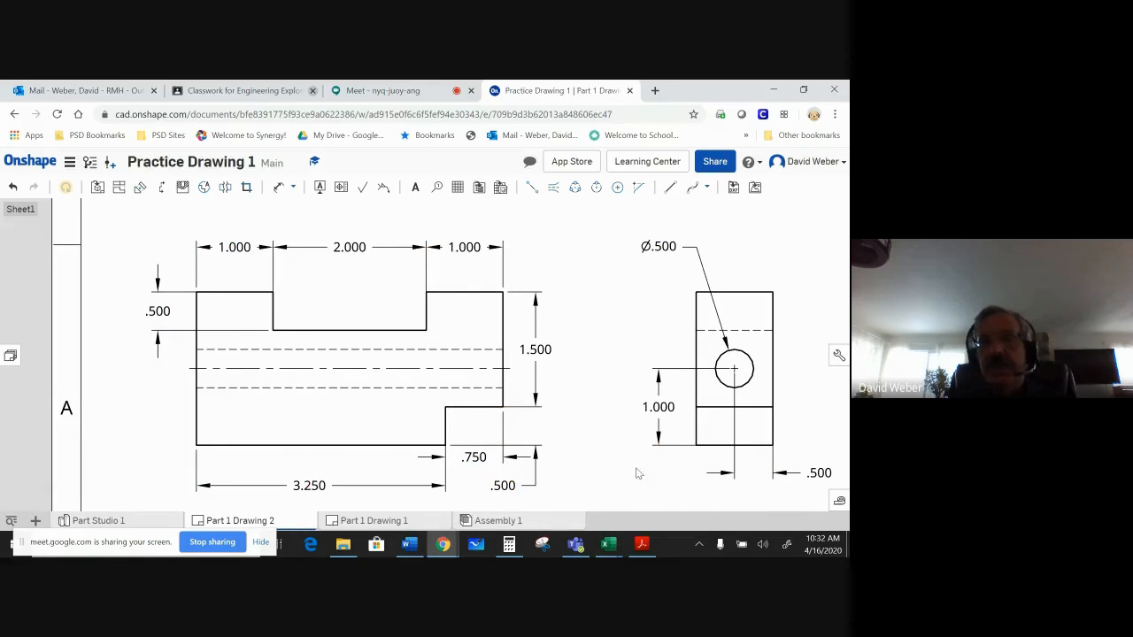
Dimension the overall height of the side view between its right-hand corners, placed just right of the view.
right_click(580, 300)
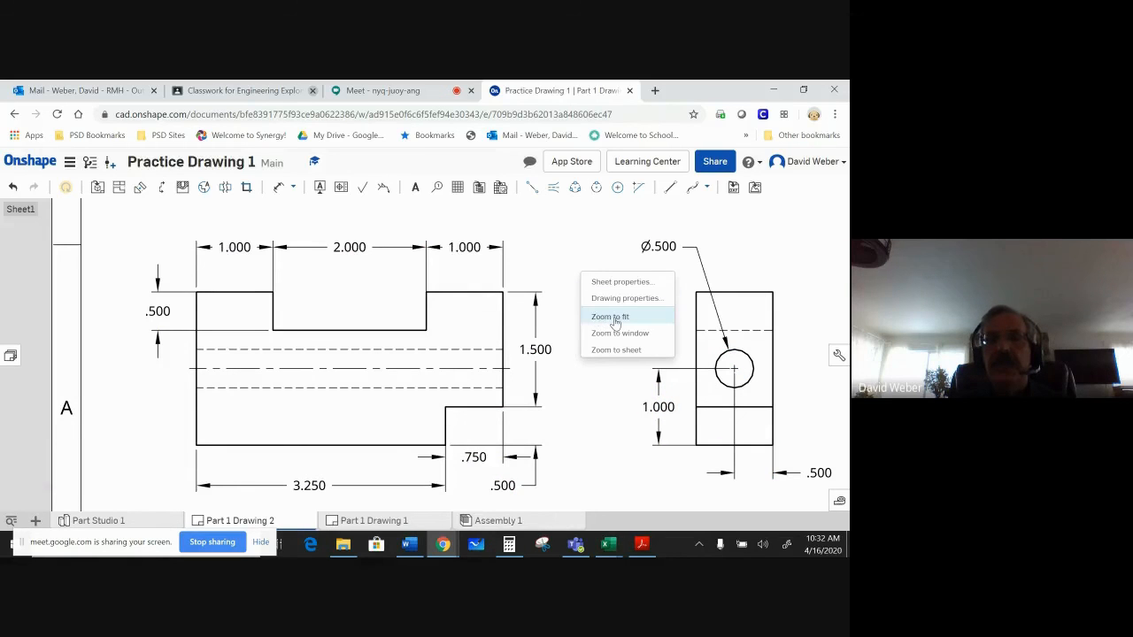
click(614, 319)
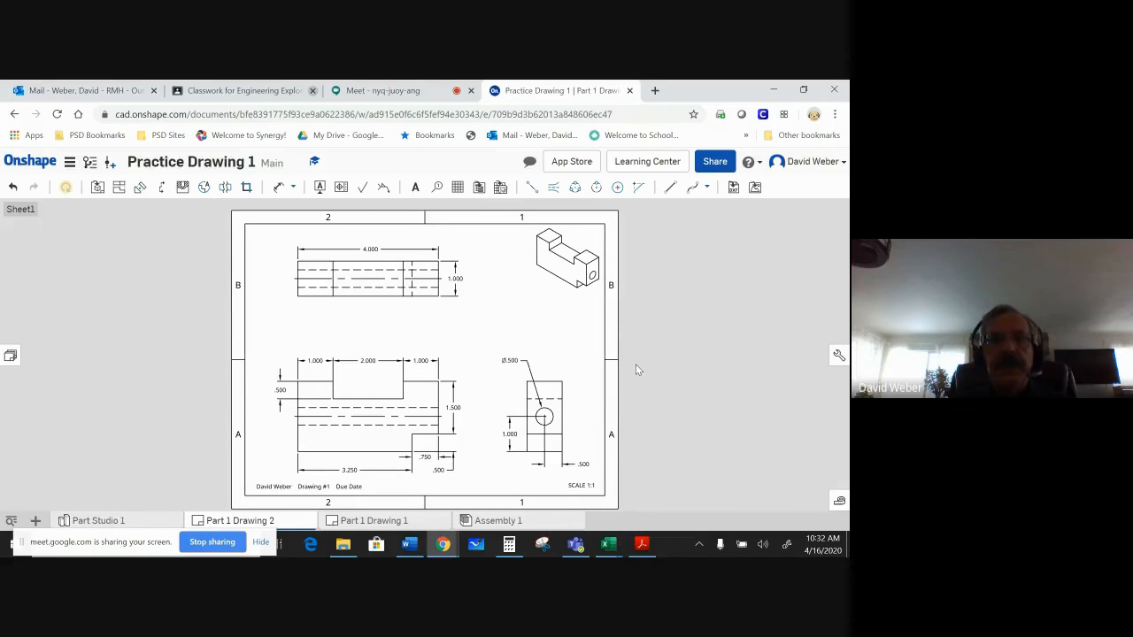
click(460, 279)
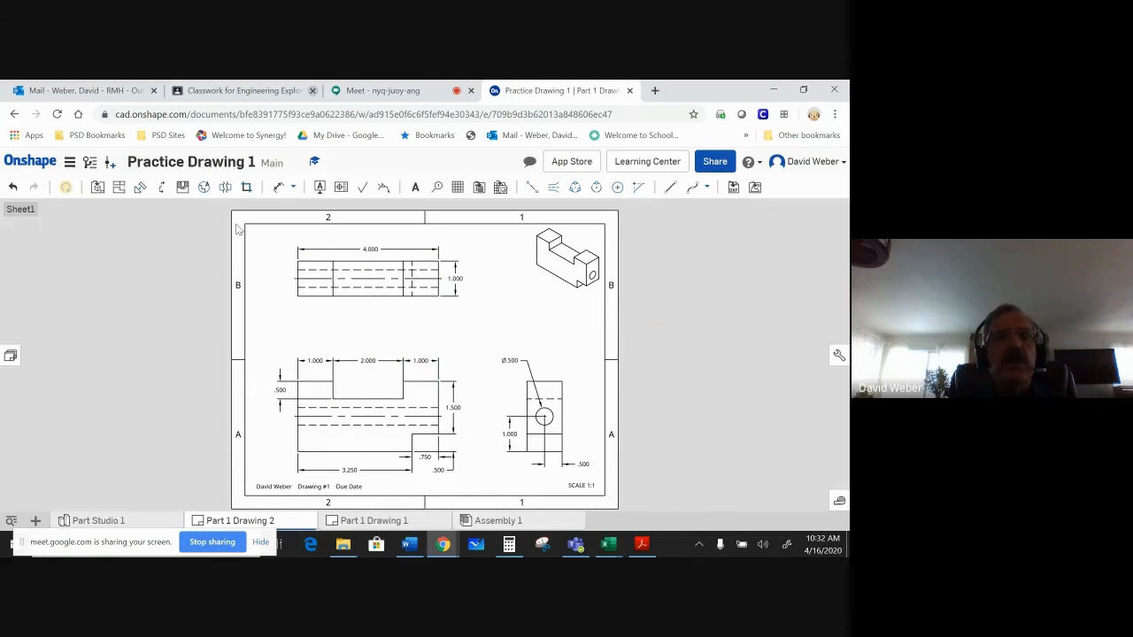
click(277, 188)
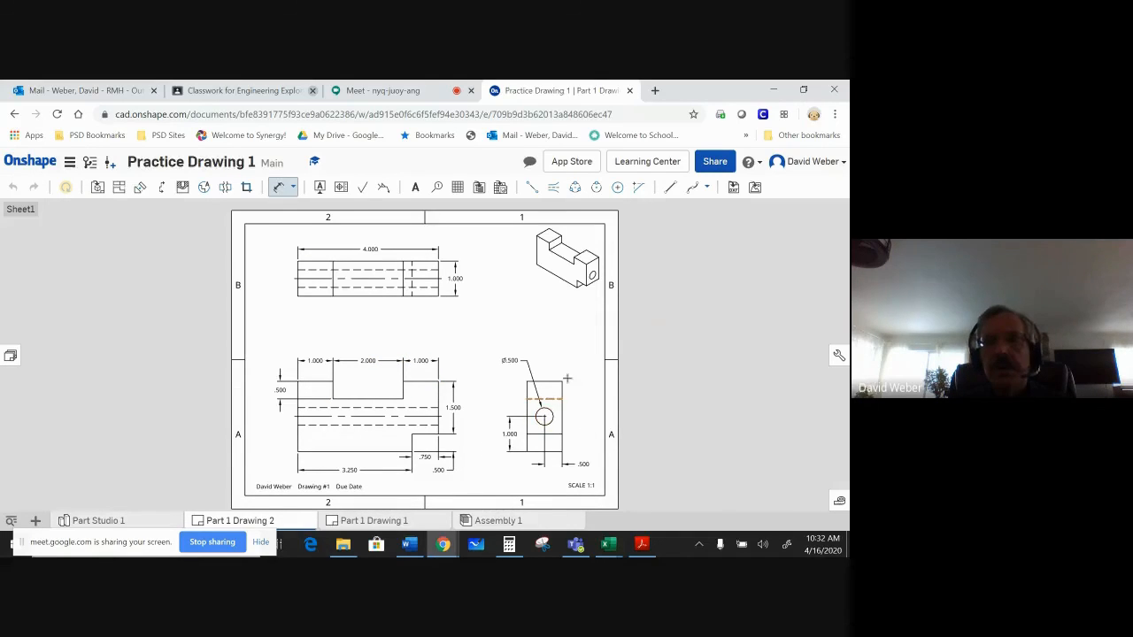
click(561, 452)
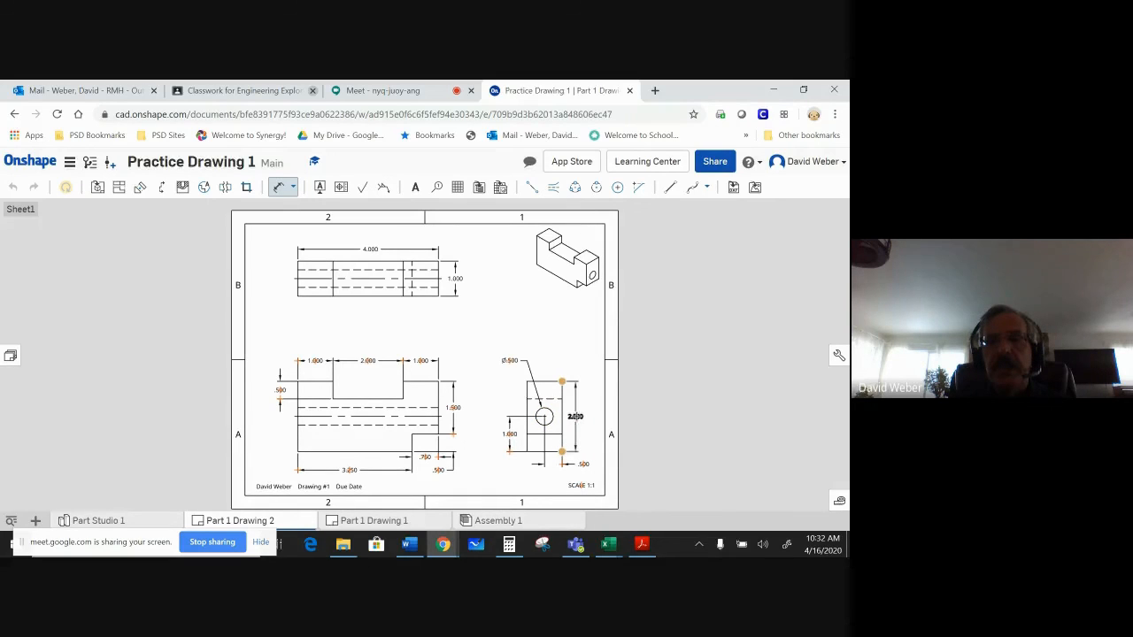
click(575, 416)
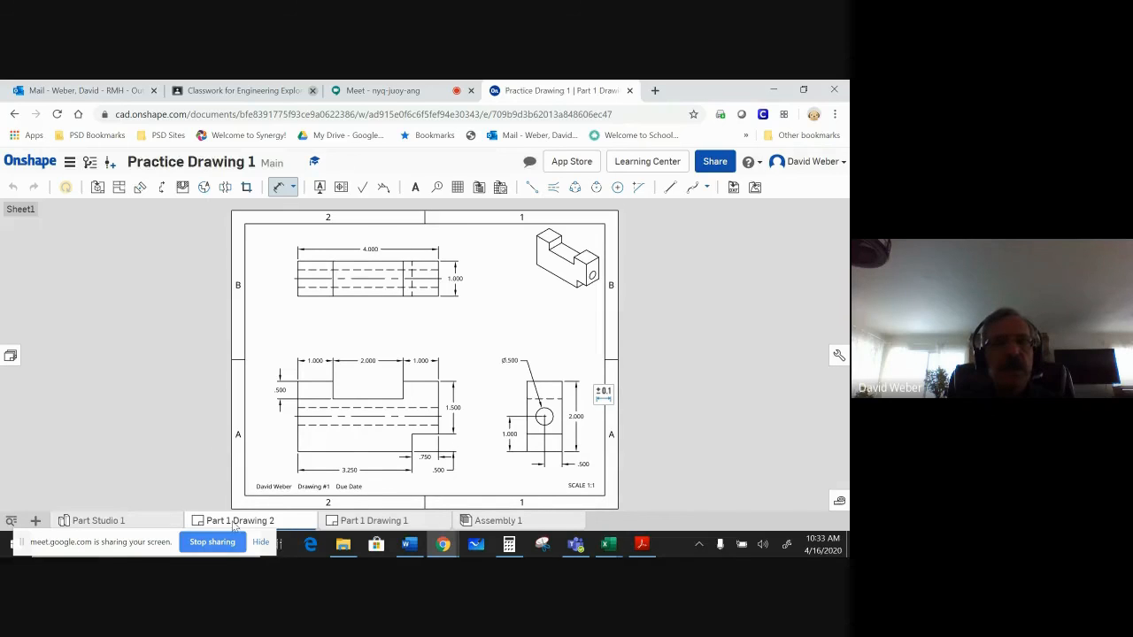
Open the print settings for the Part 1 Drawing 2 sheet and show the available print destinations.
right_click(236, 526)
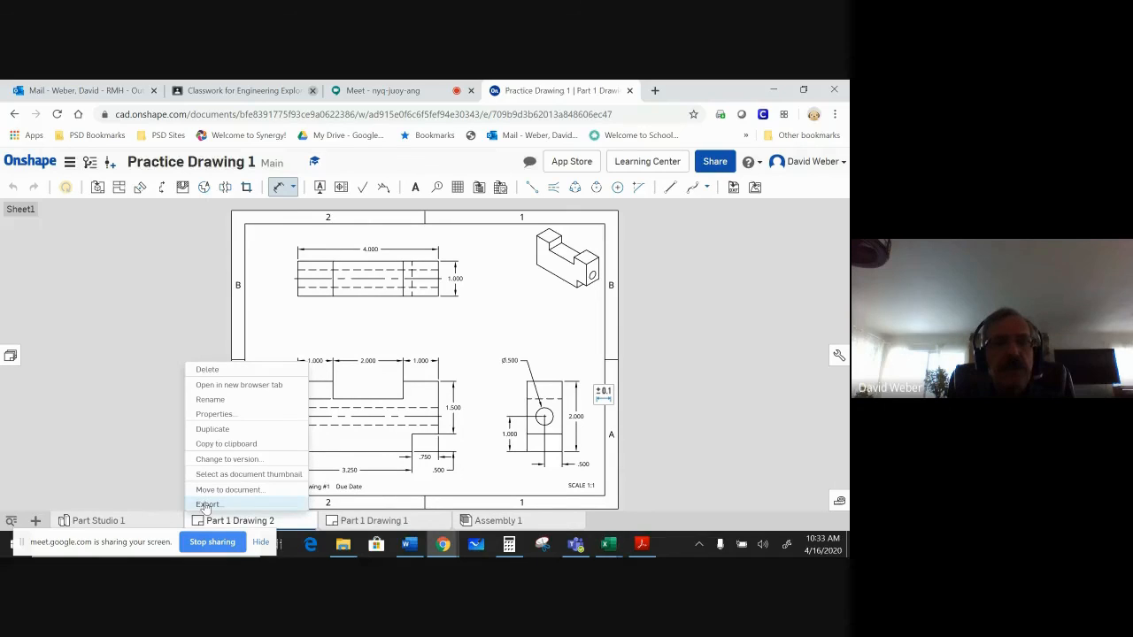
click(151, 450)
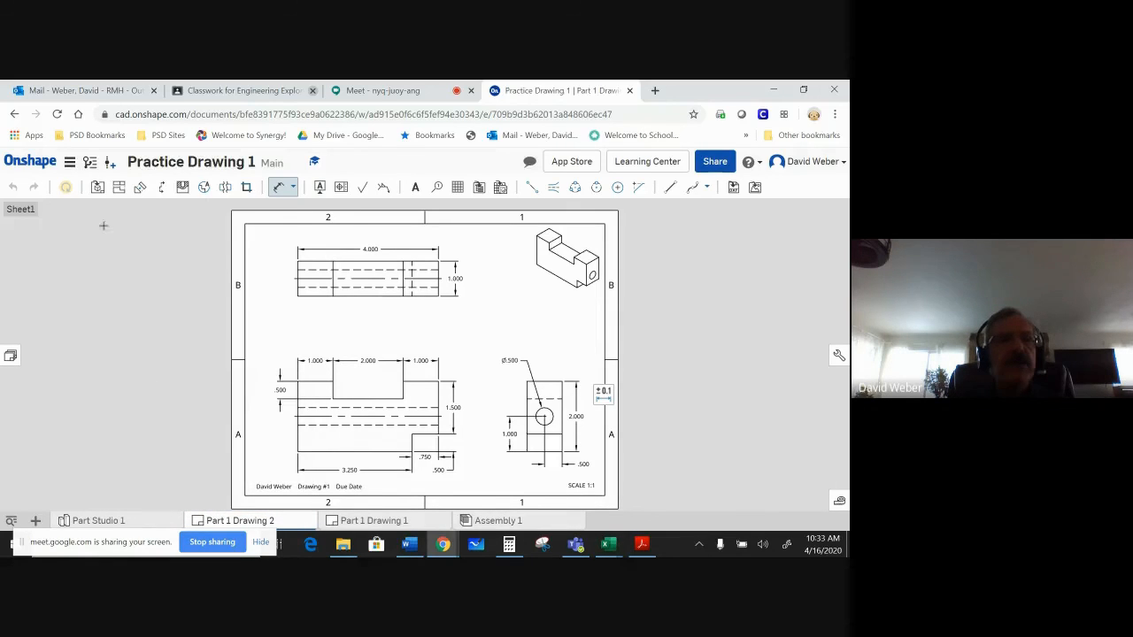
click(69, 163)
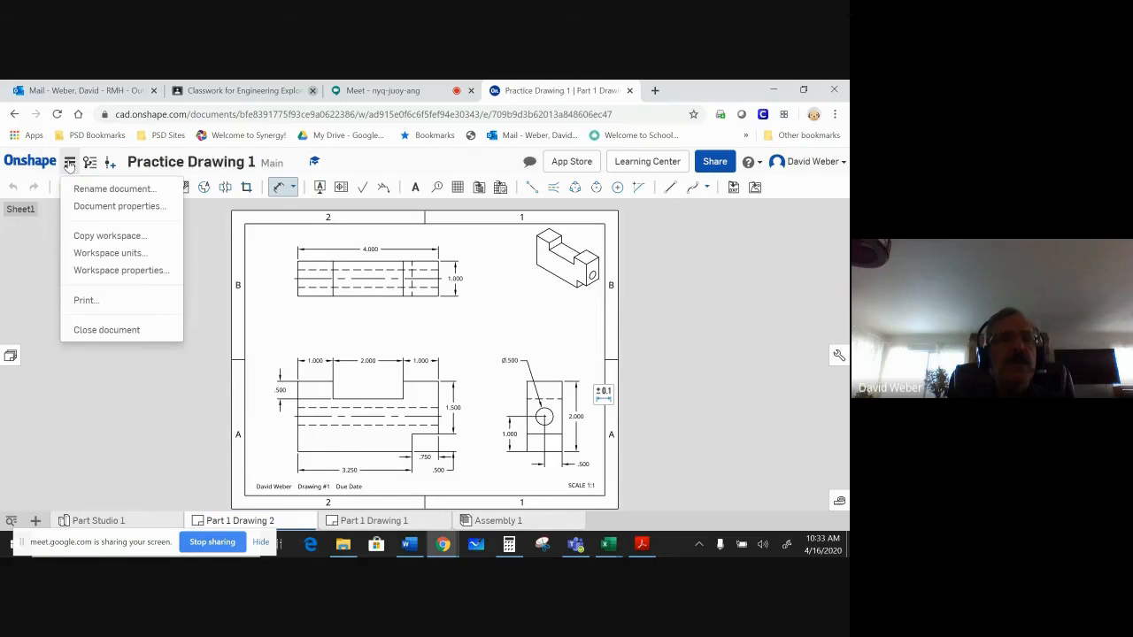
click(84, 301)
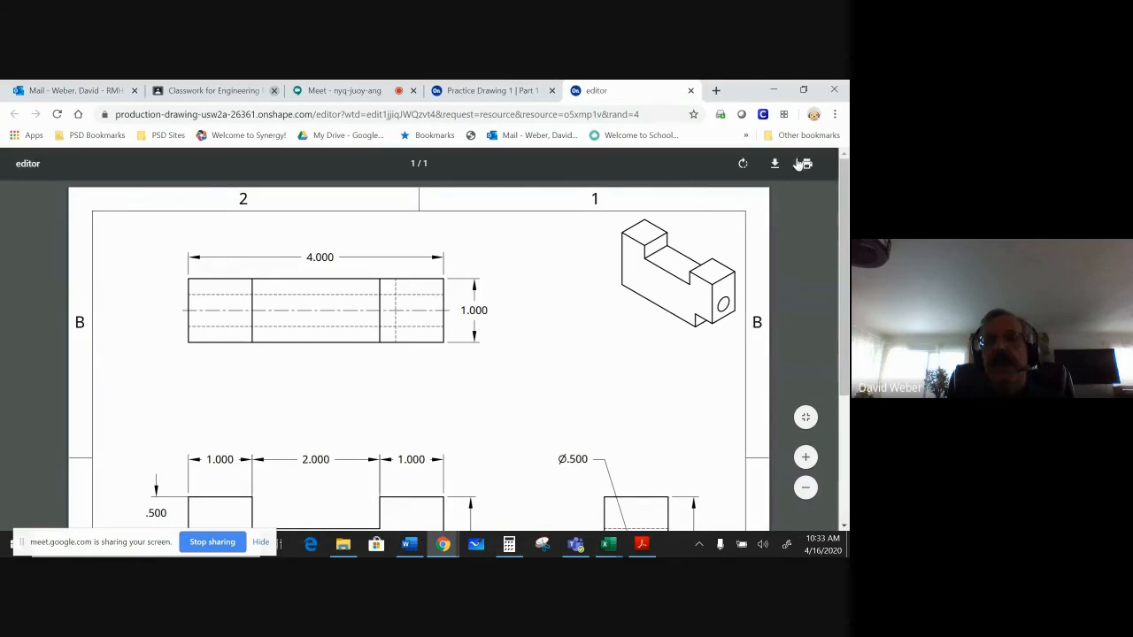
click(806, 164)
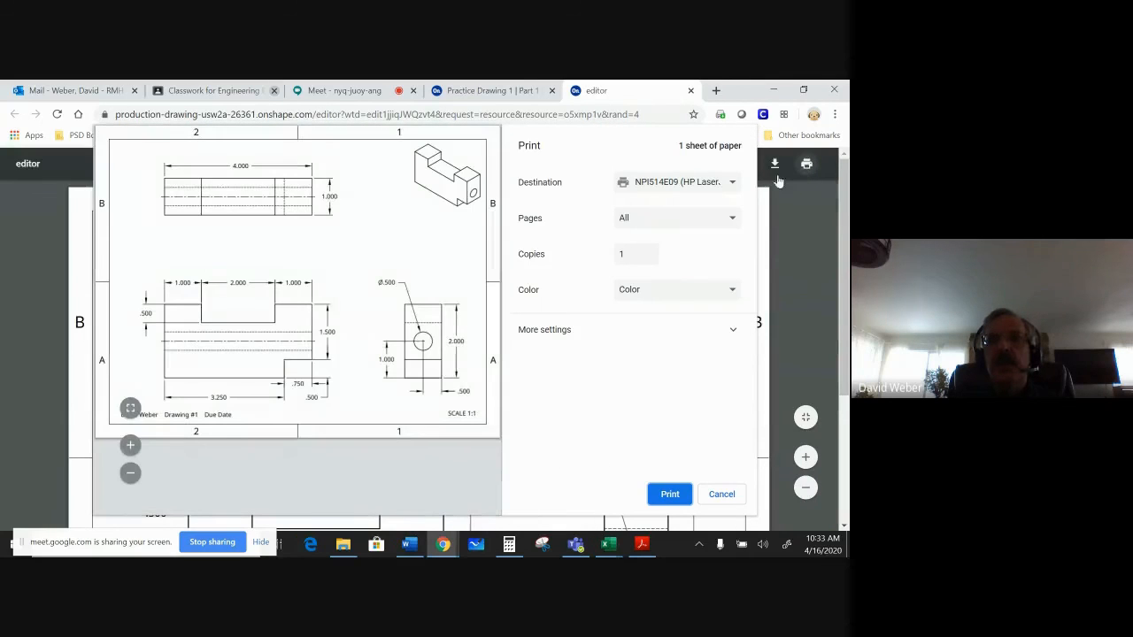
click(733, 183)
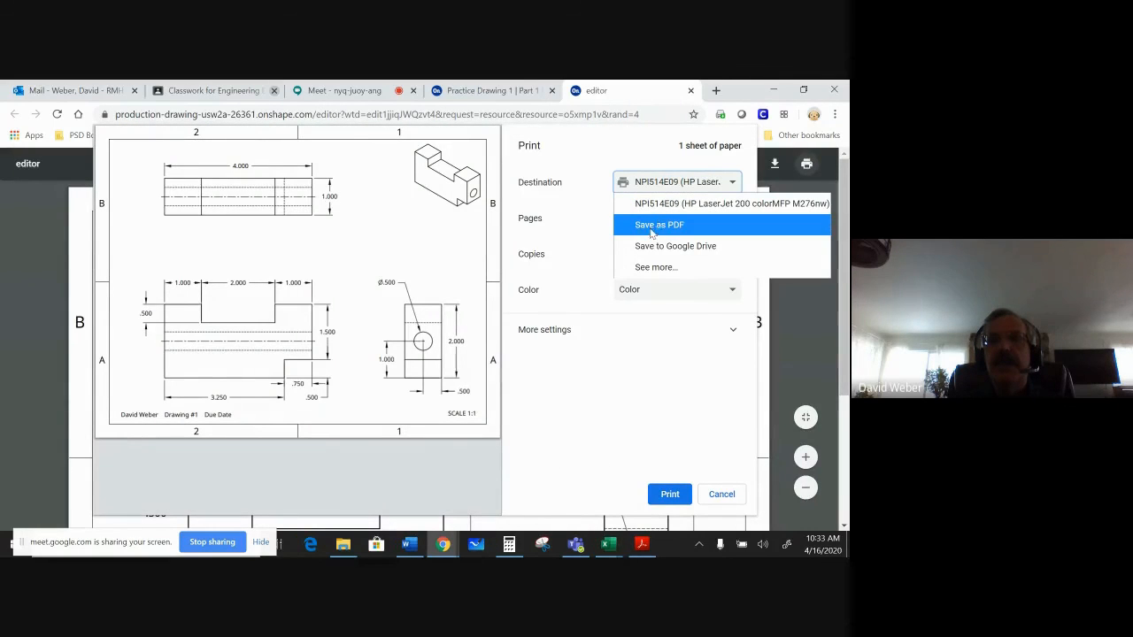